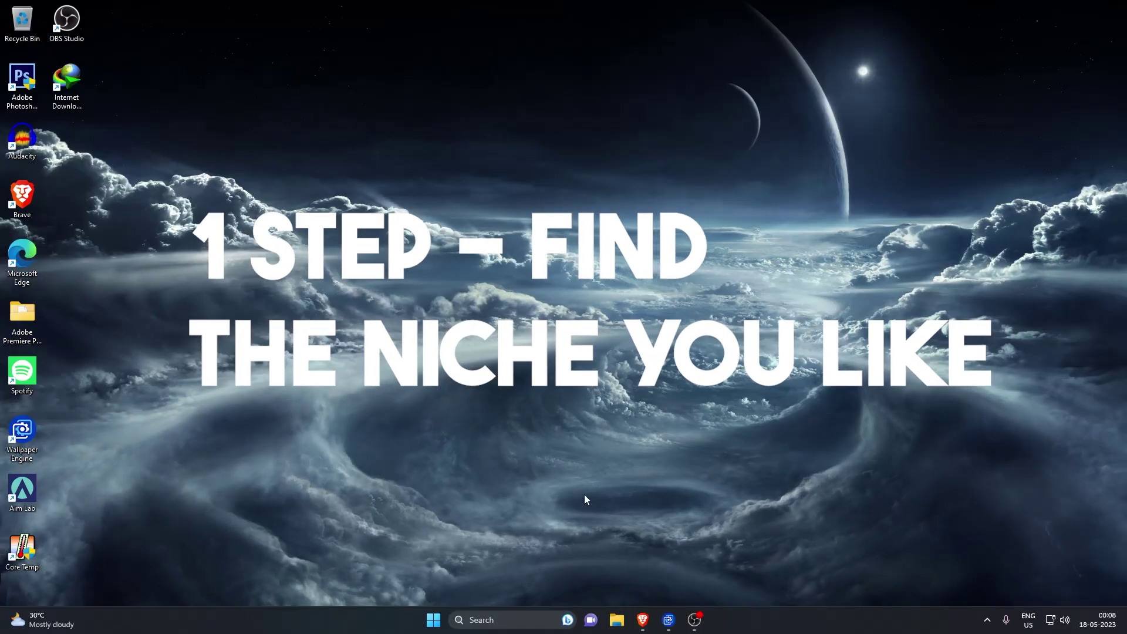
- Ask ChatGPT for interesting facts that only some people know about
click(641, 624)
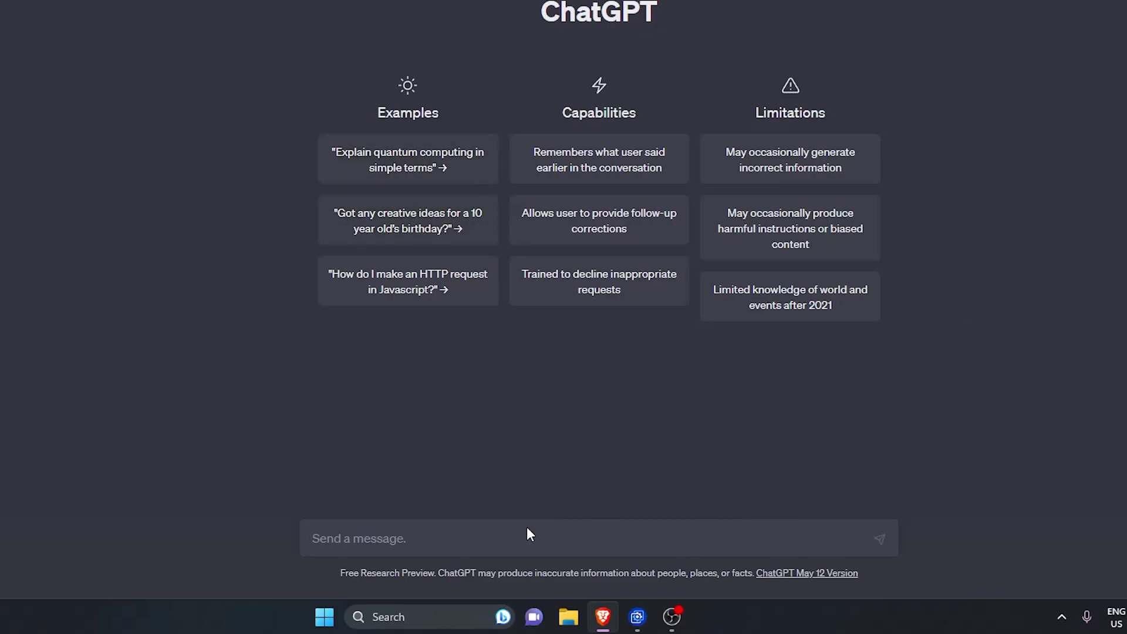
text(Hey)
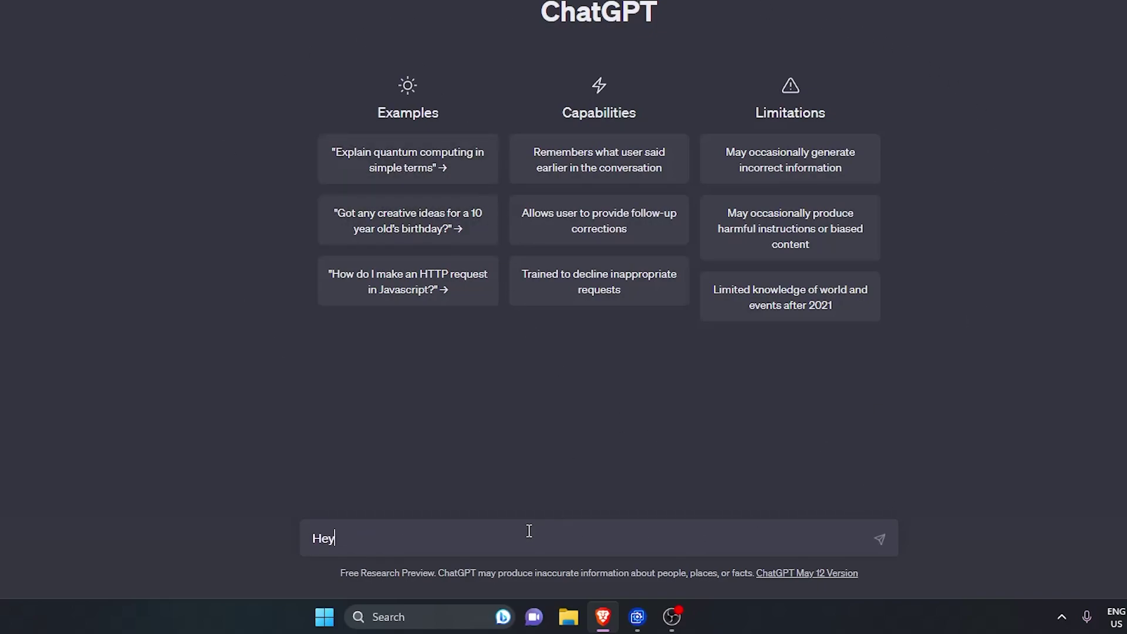
text( Chat)
text(gpt lor)
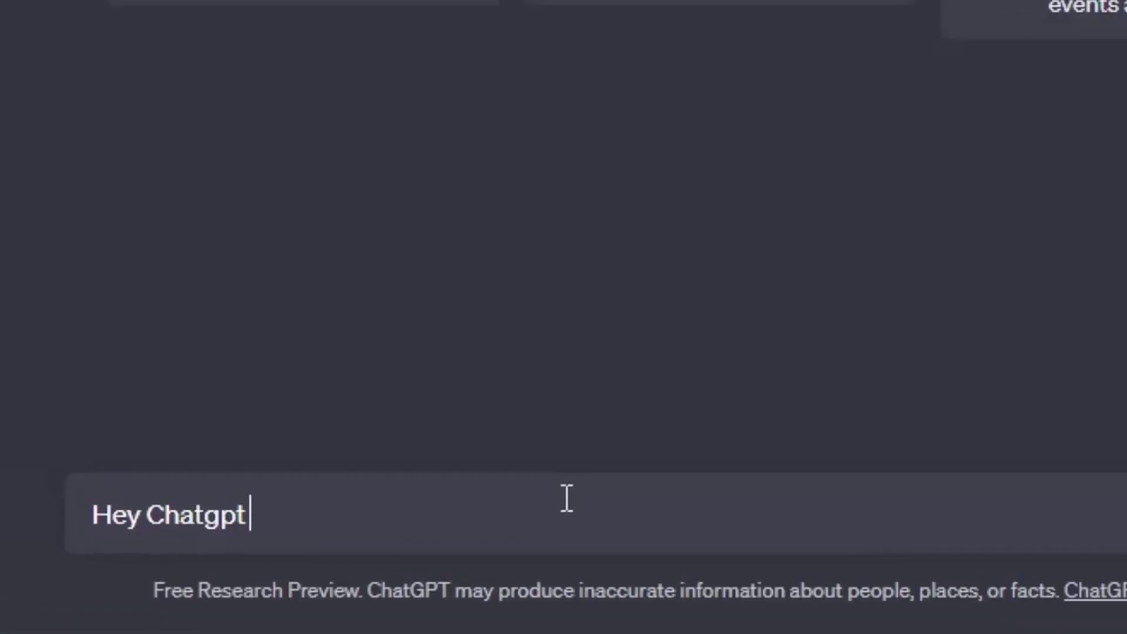
text(d,)
text( Tell me some interes)
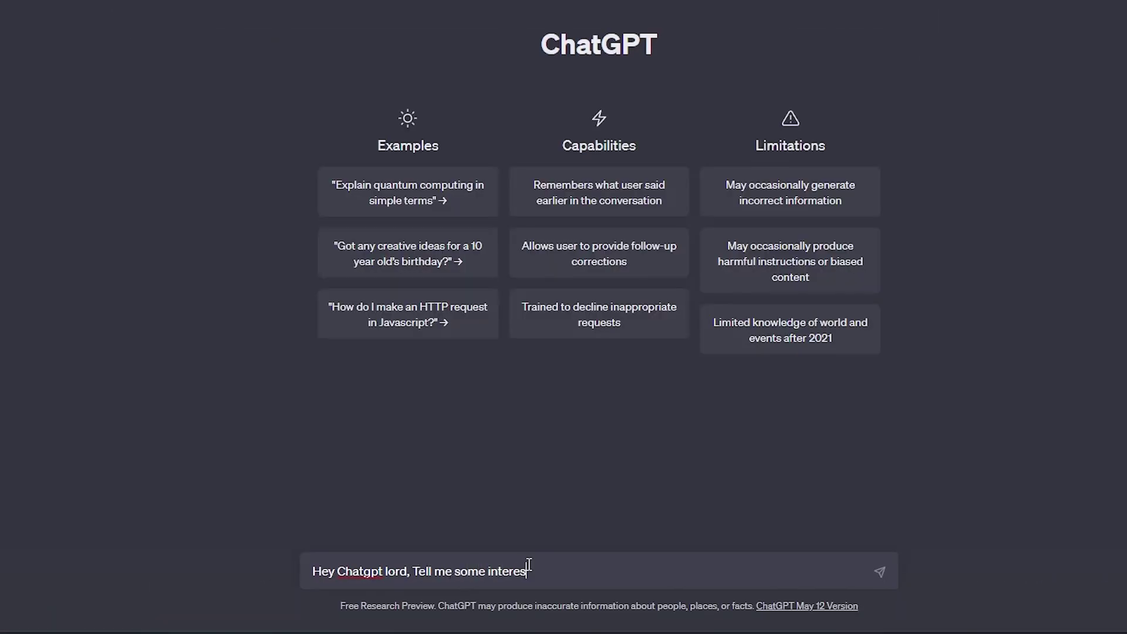
text(ting facts which only some people know about)
key(Return)
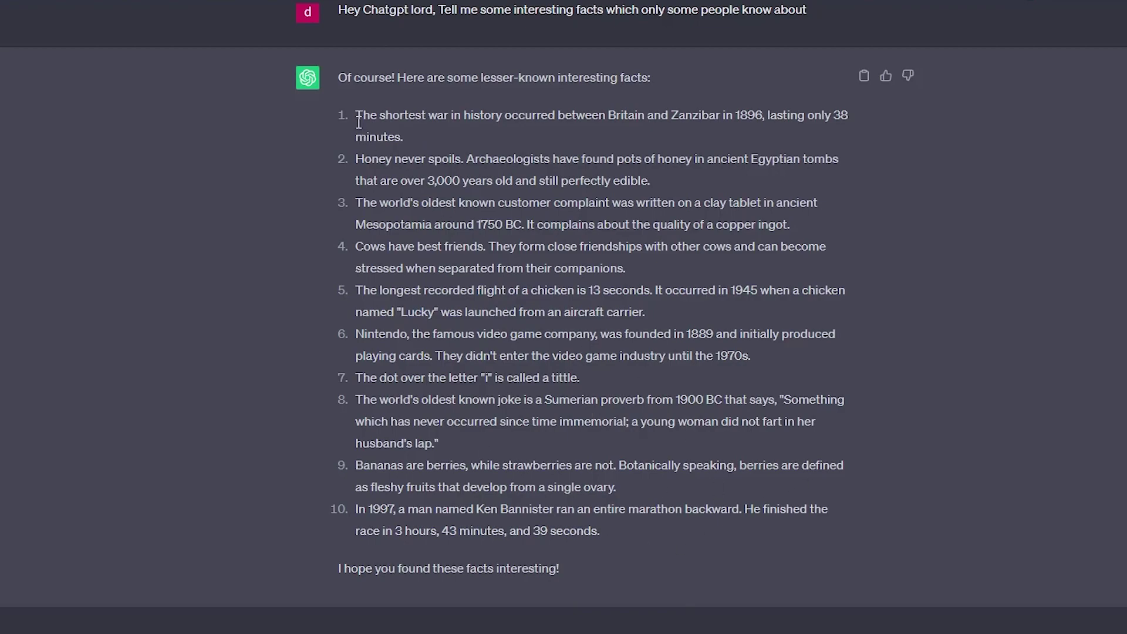
- Select the first fact, about the Britain–Zanzibar war
drag(357, 116, 851, 117)
triple_click(854, 121)
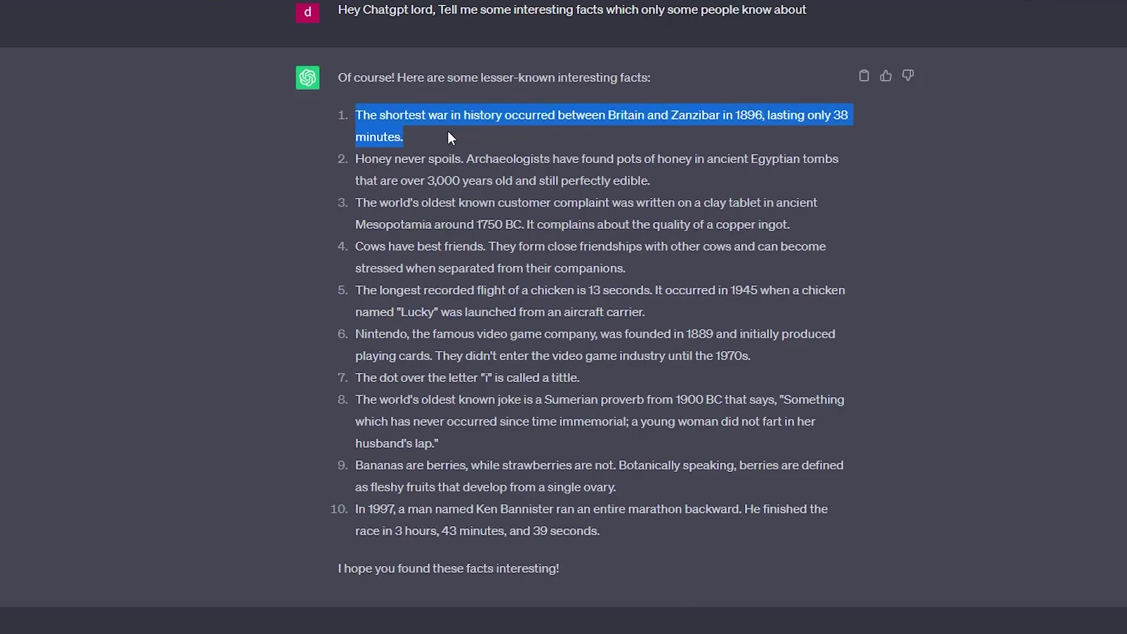
click(368, 123)
drag(354, 111, 404, 134)
key(ctrl+c)
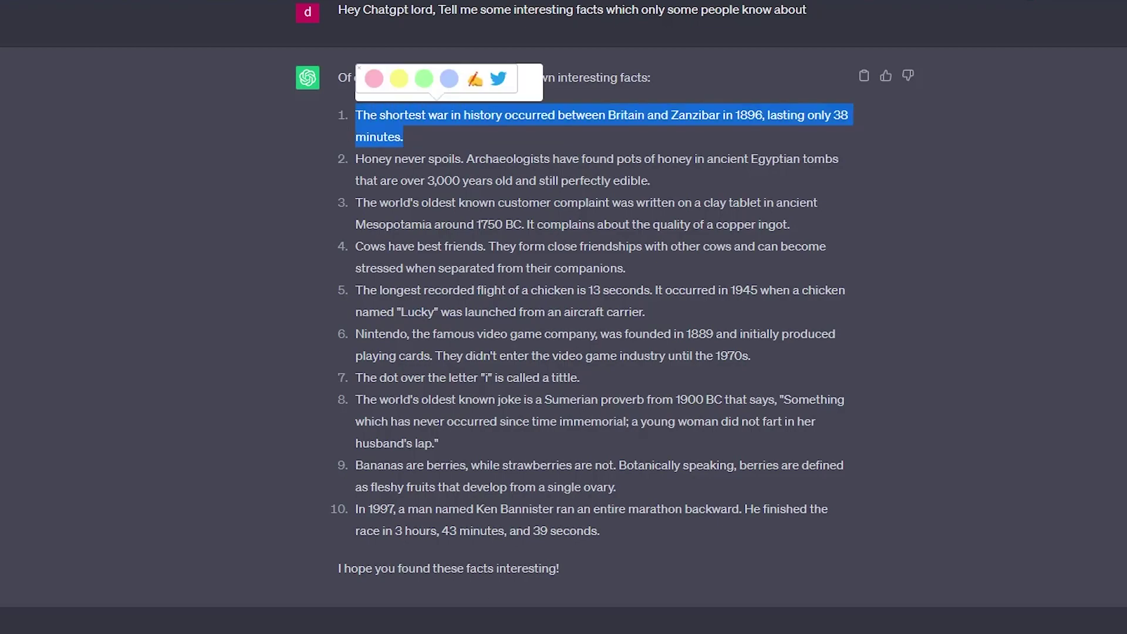
- Launch Notepad from the Start search
key(super)
text(notepad)
key(Return)
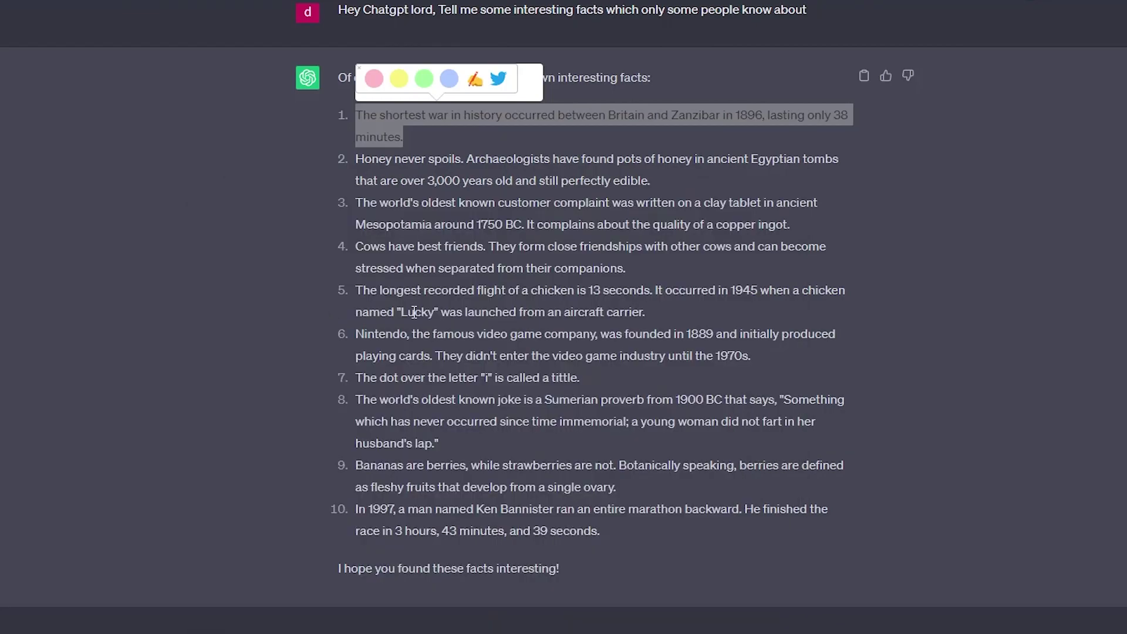
- Paste the Zanzibar fact into Notepad and write a 'Youtube Script:' paragraph about the 38-minute war
key(ctrl+v)
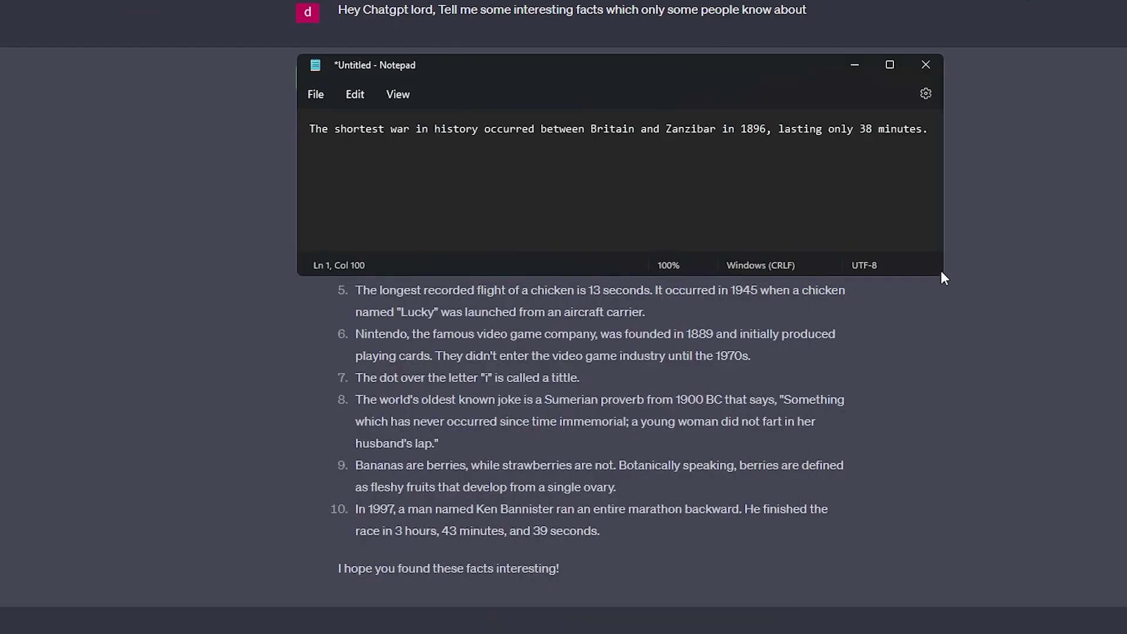
drag(942, 273, 1027, 633)
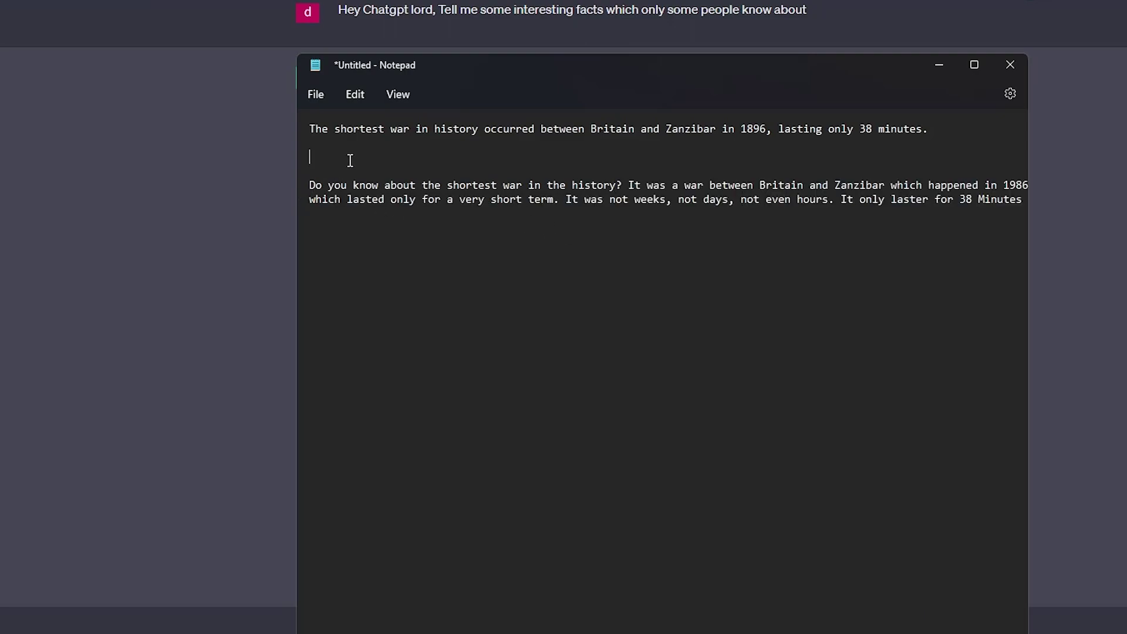
key(Return)
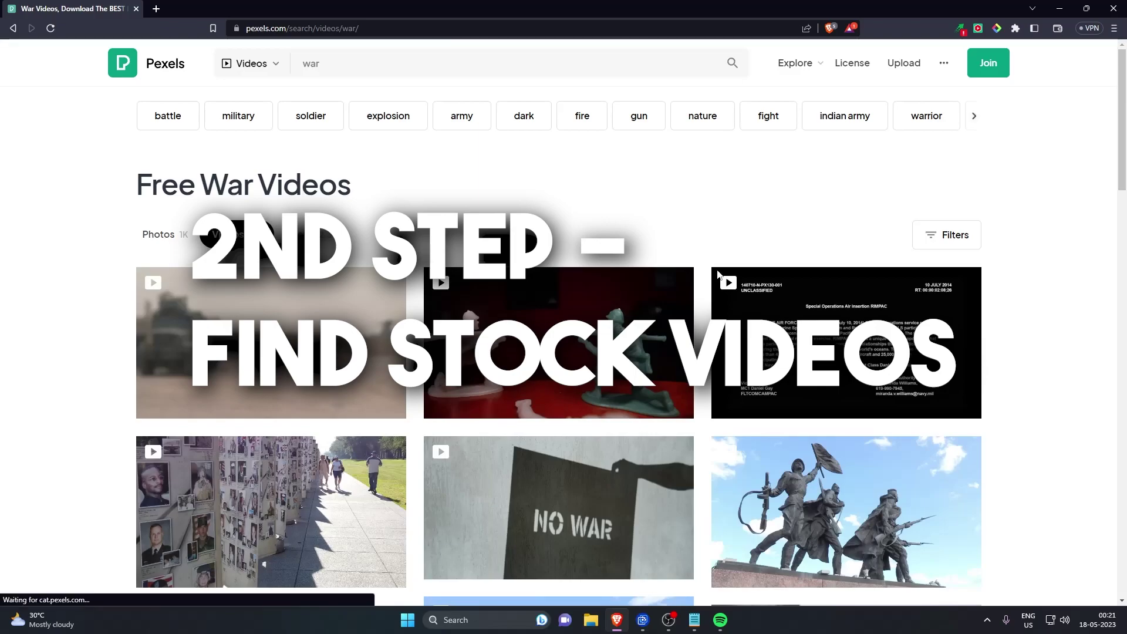
- Switch Pexels to soldier videos and download the trench rocket-launcher clip
mouse_move(396, 350)
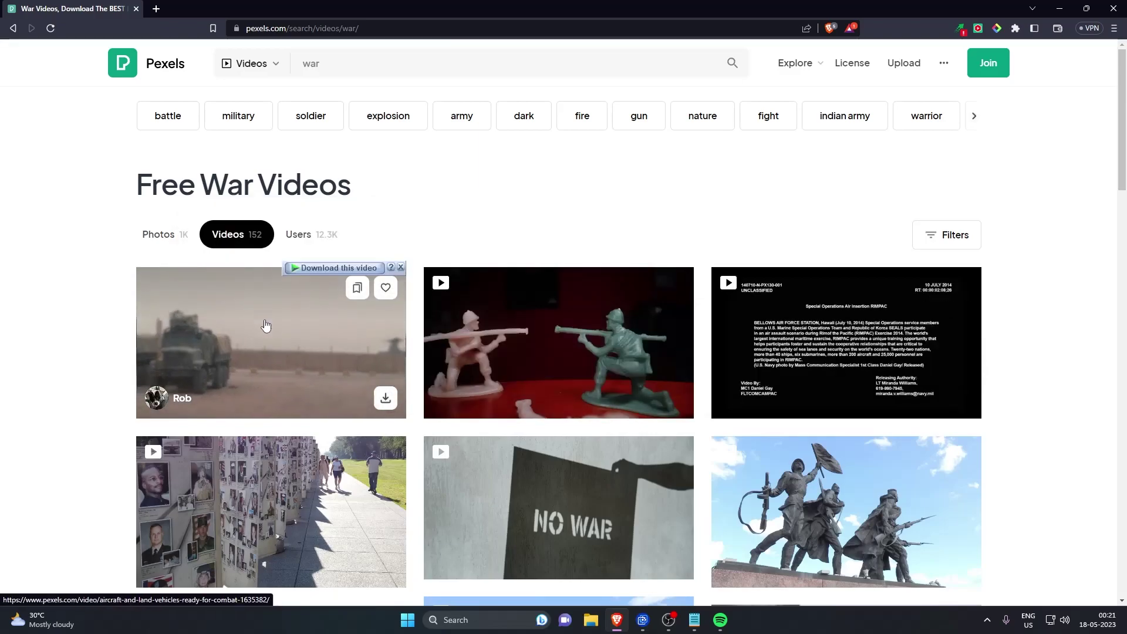
click(311, 116)
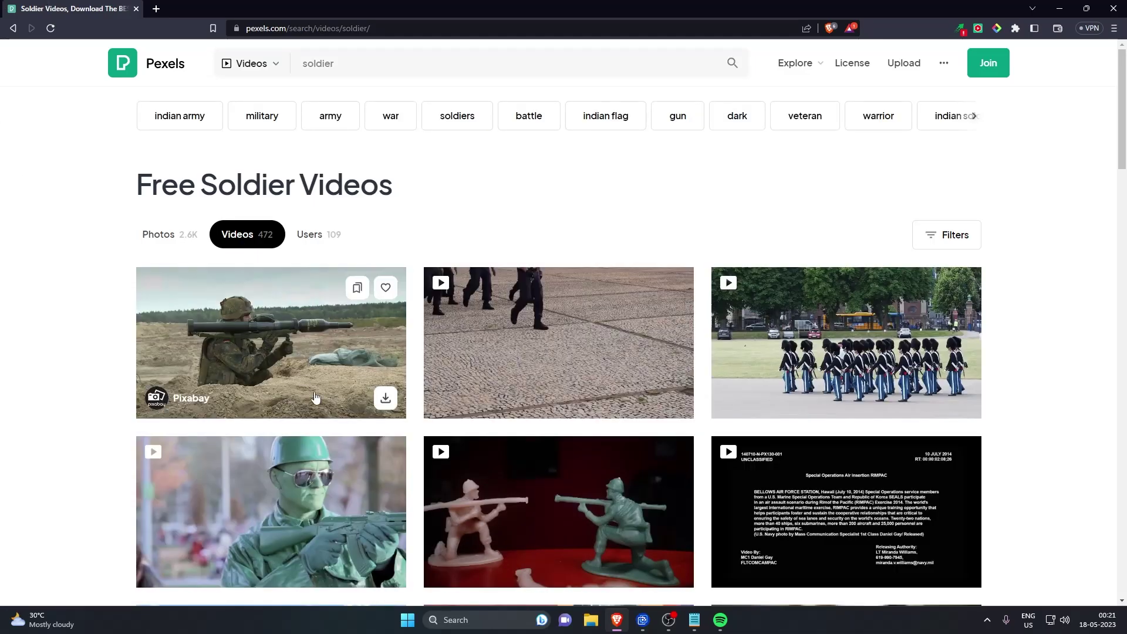
click(387, 402)
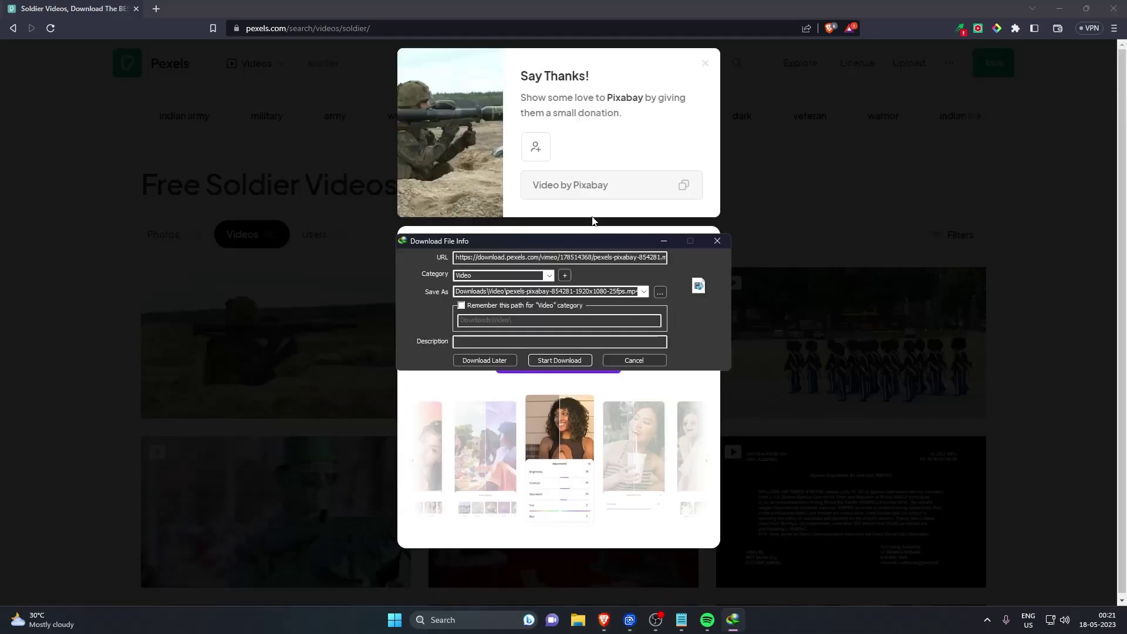
click(568, 360)
key(Escape)
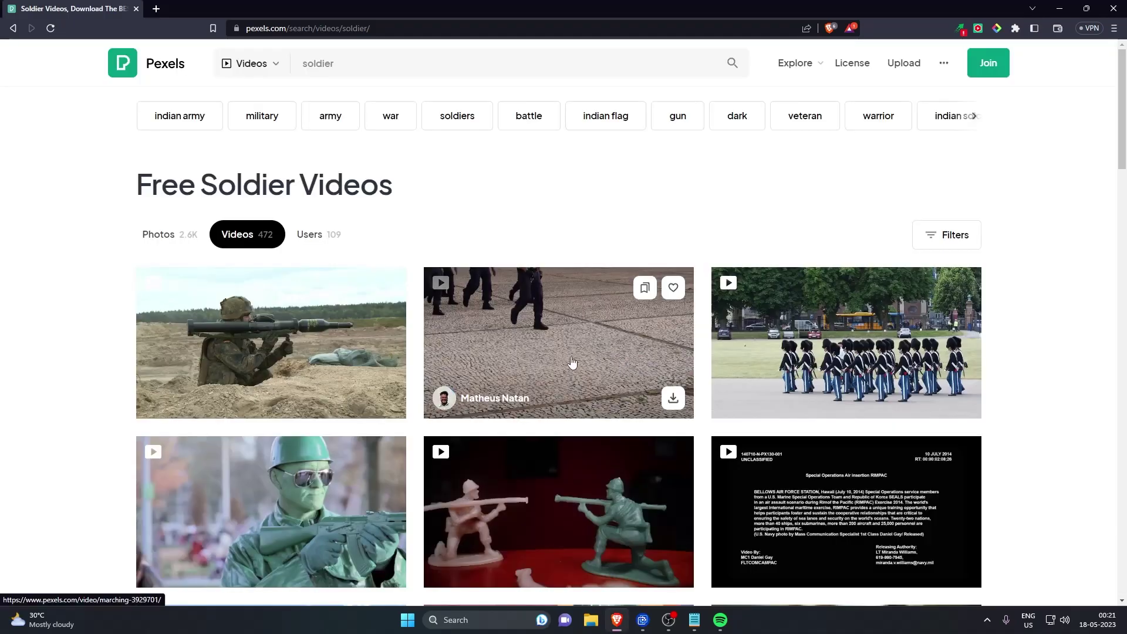
- Download the toy soldiers clip as well
scroll(573, 361, down, 5)
scroll(563, 329, up, 2)
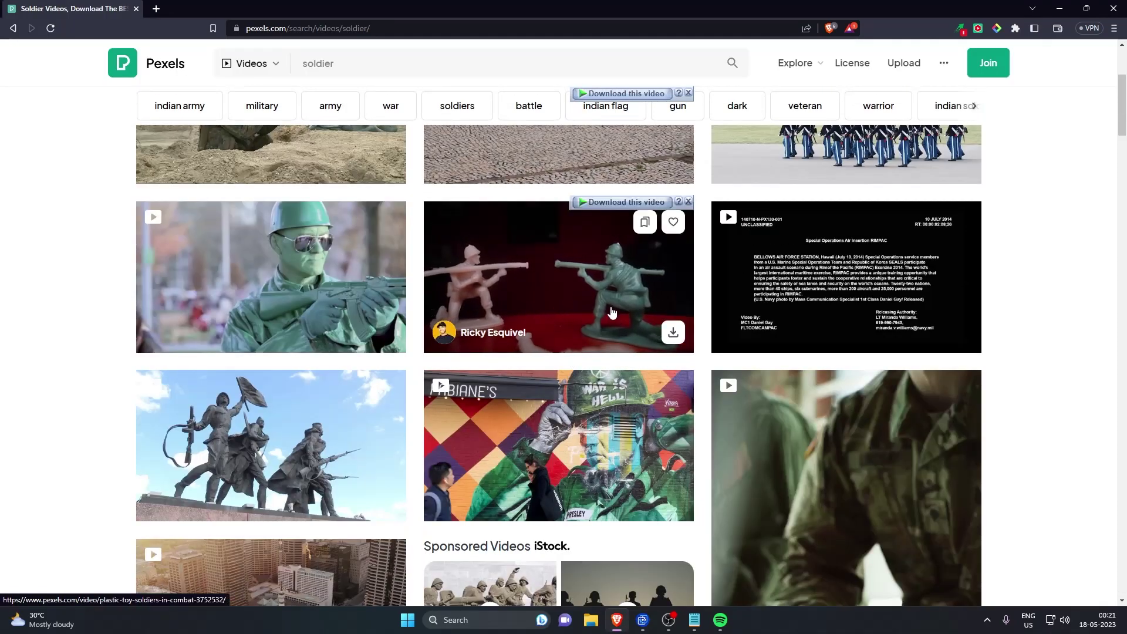
click(673, 333)
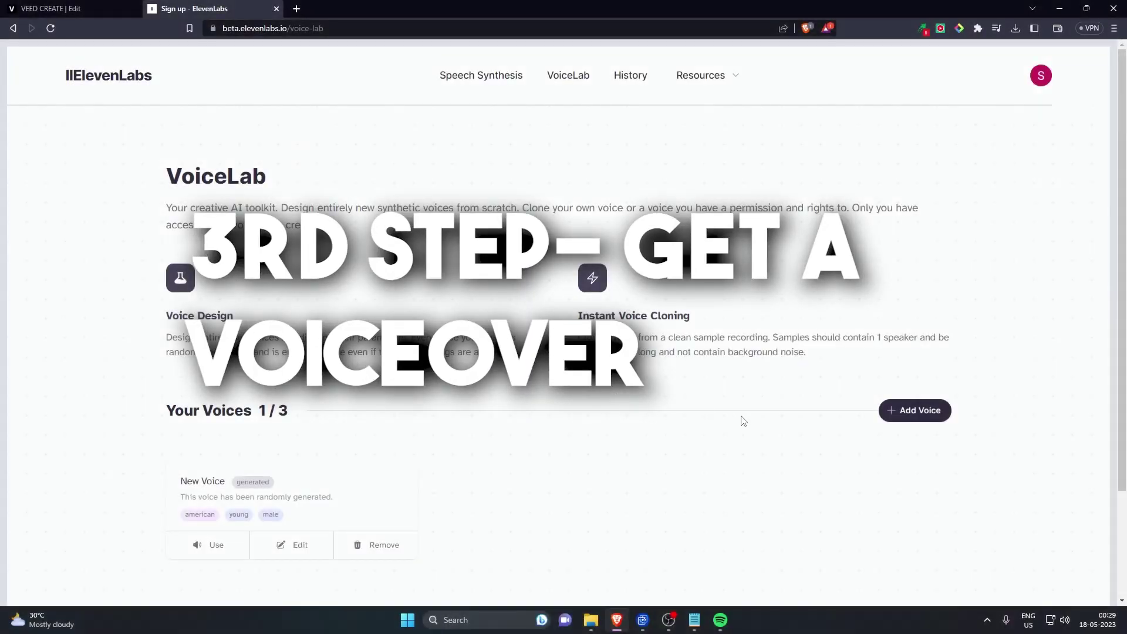
- Start a Voice Design in ElevenLabs and replace the sample text with the script
click(915, 410)
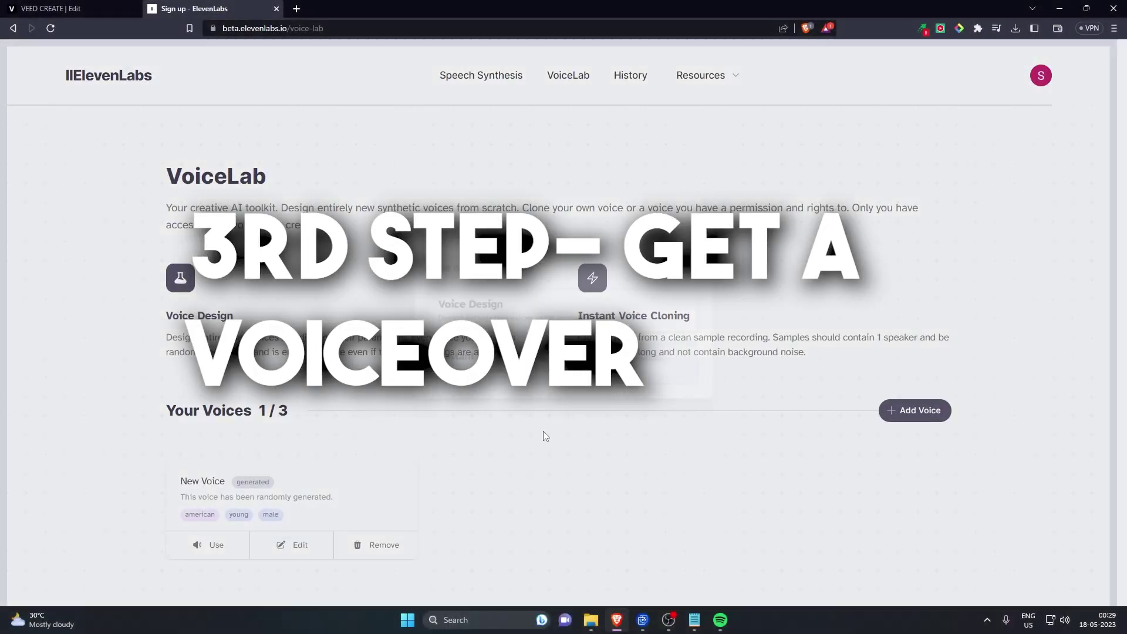
click(511, 320)
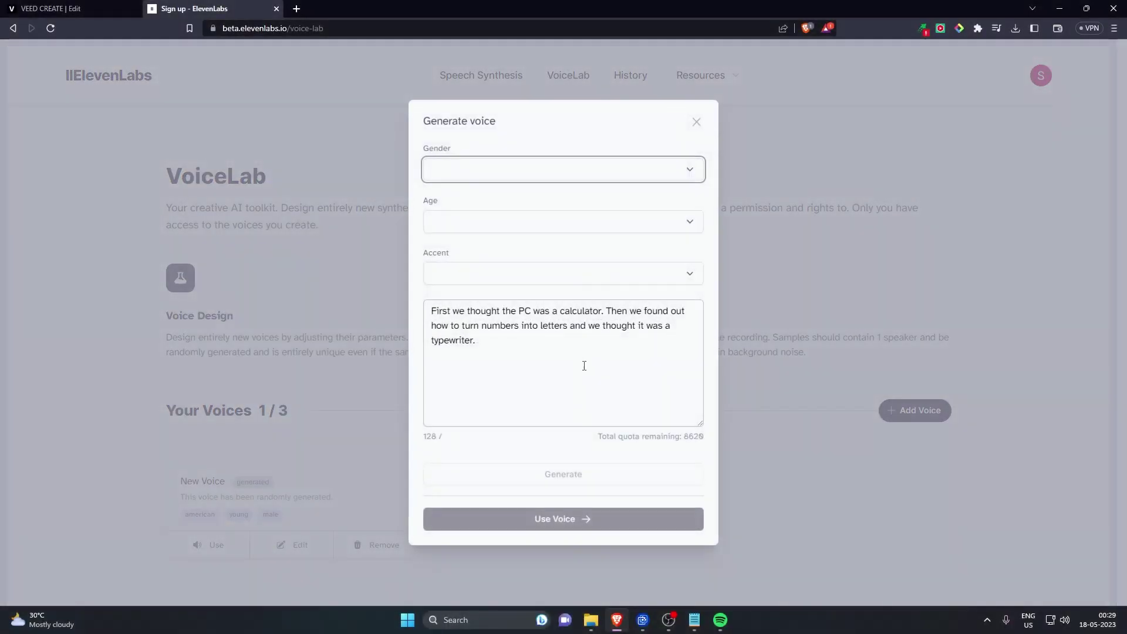
triple_click(509, 327)
text(Do you know about the shortest war in the history? It was a war between Britain and Zanzibar which happened in 1986 which lasted only for a very short term. It was not weeks, not days, not even hours. It only laster for 38 Minutes)
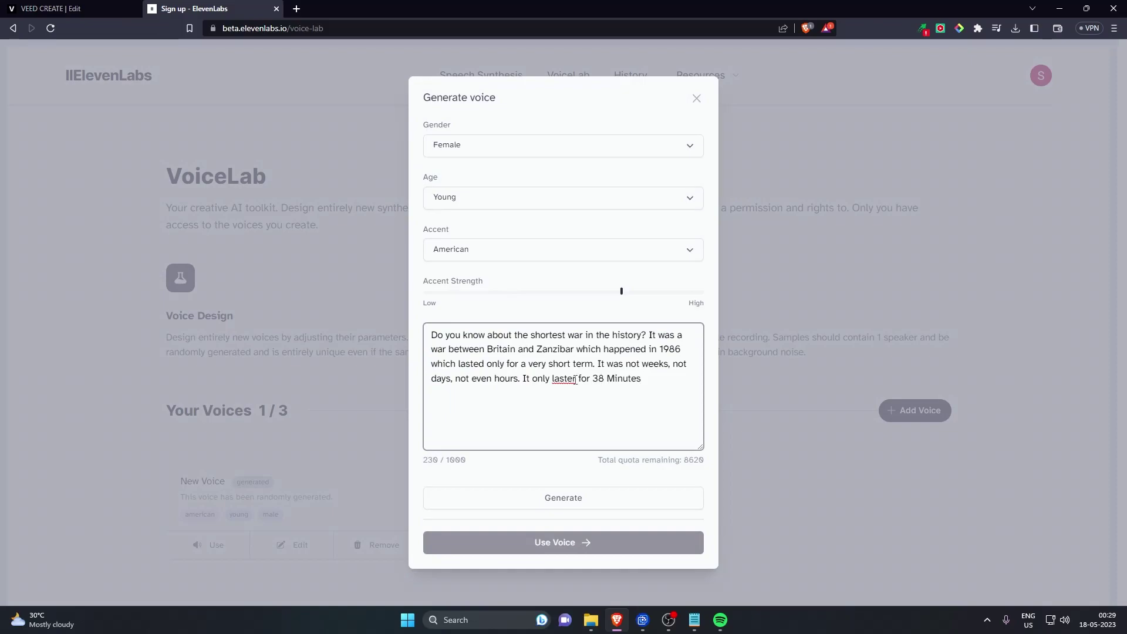
- Fix the script typos, changing 'laster' to 'lasted' and 'term' to 'time'
click(575, 379)
key(BackSpace)
text(d)
click(583, 366)
key(BackSpace)
key(Delete)
text(im)
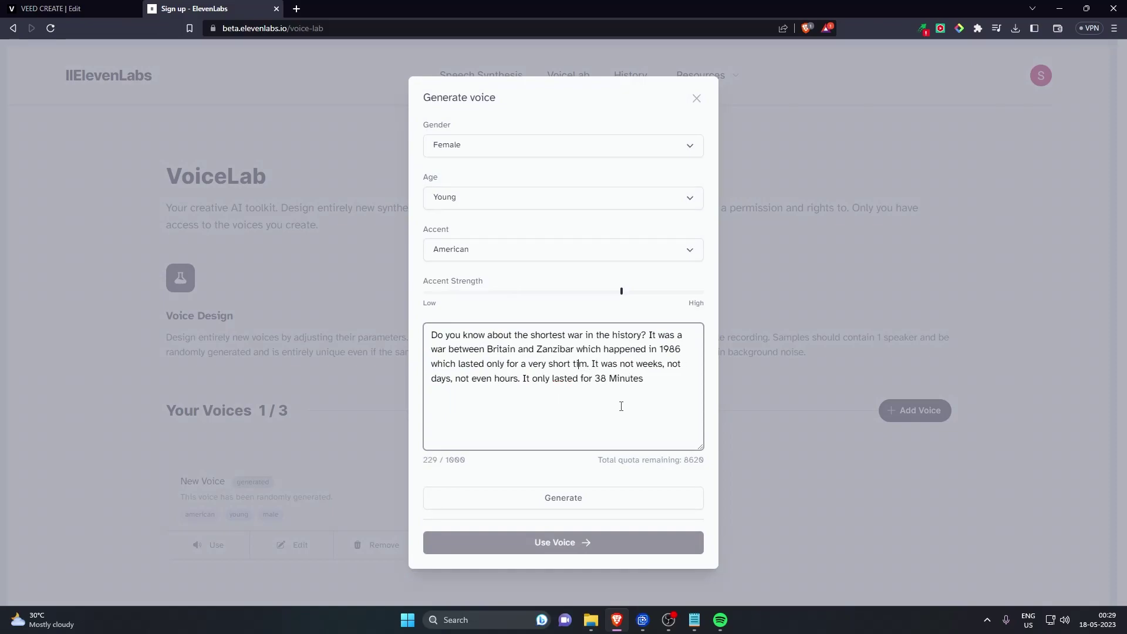
text(e)
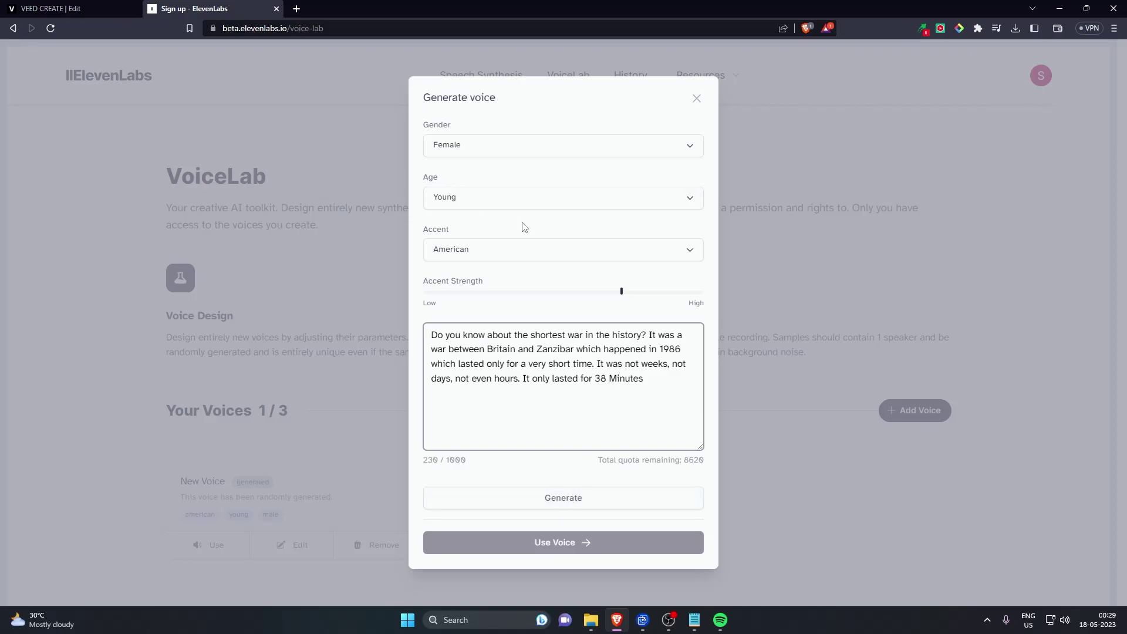
- Generate the voiceover with a male voice and download the audio
click(506, 147)
click(470, 189)
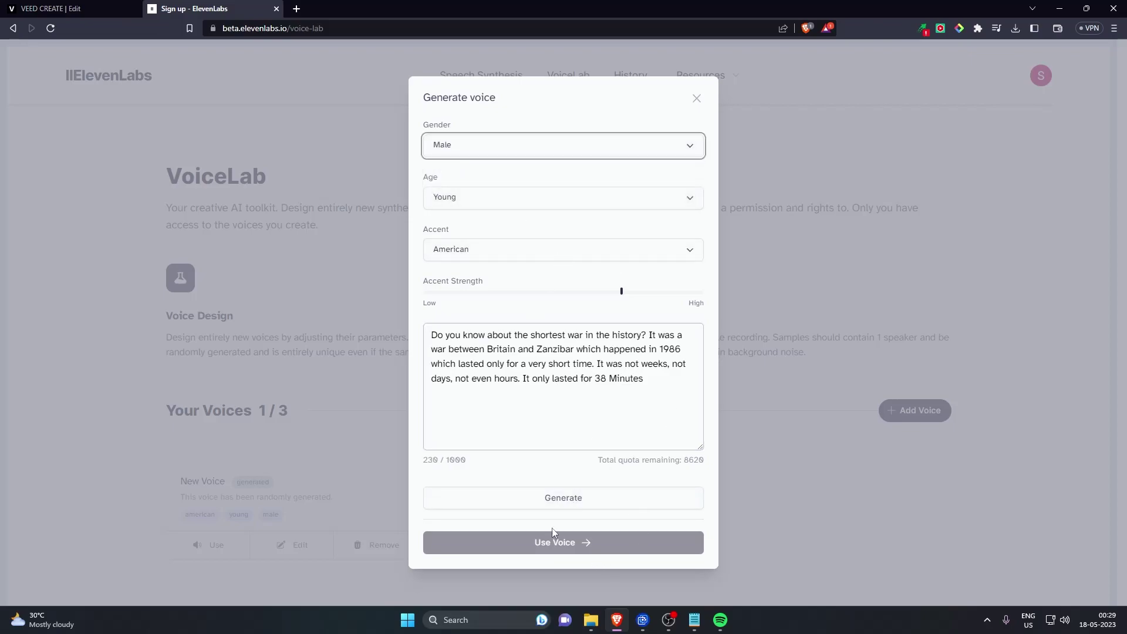
click(555, 504)
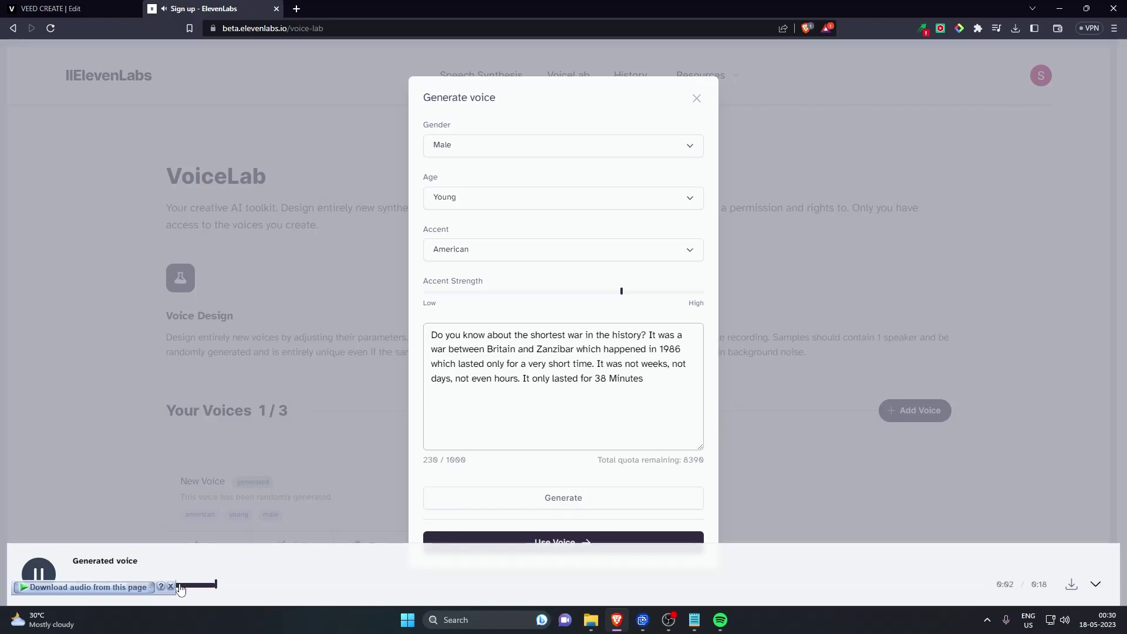
click(171, 586)
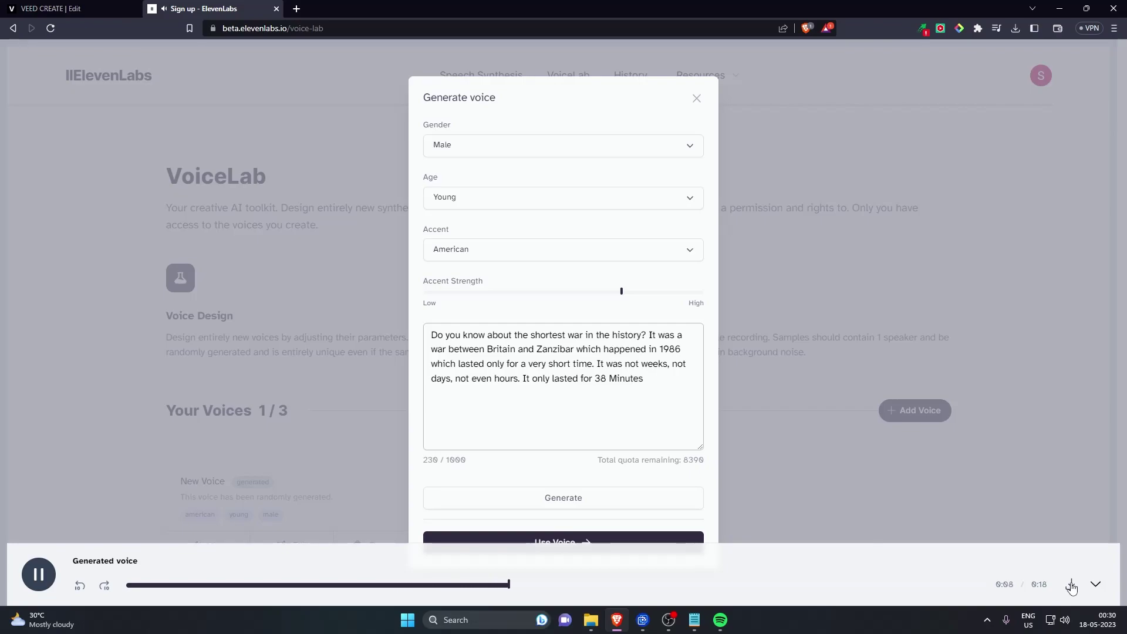
click(563, 498)
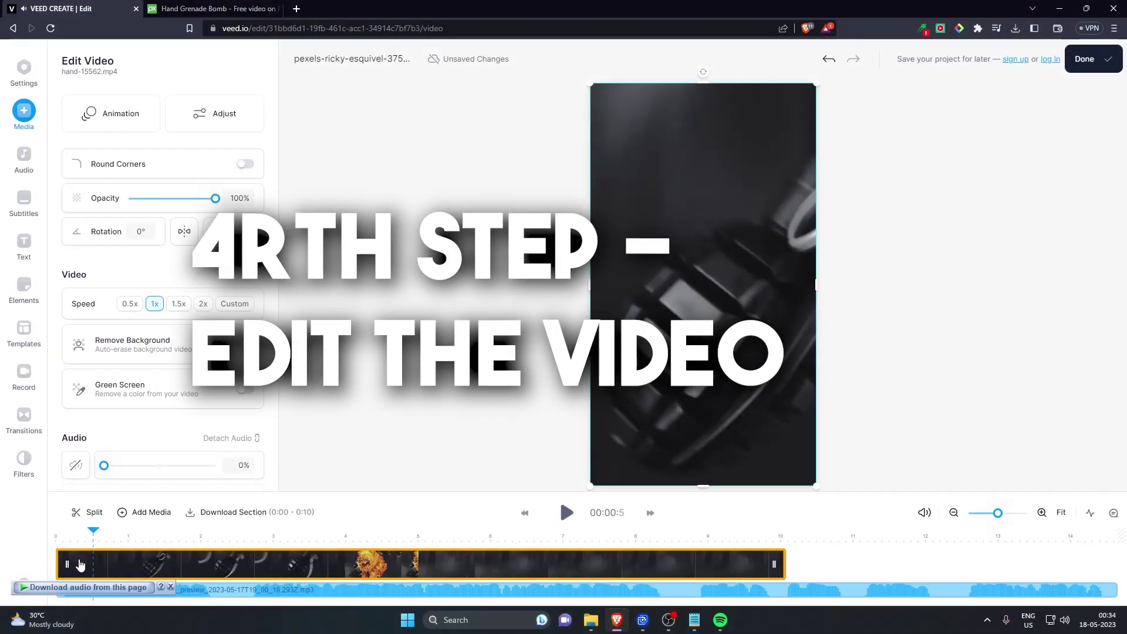
- Trim the grenade clip so it ends at 0:02
click(57, 532)
key(space)
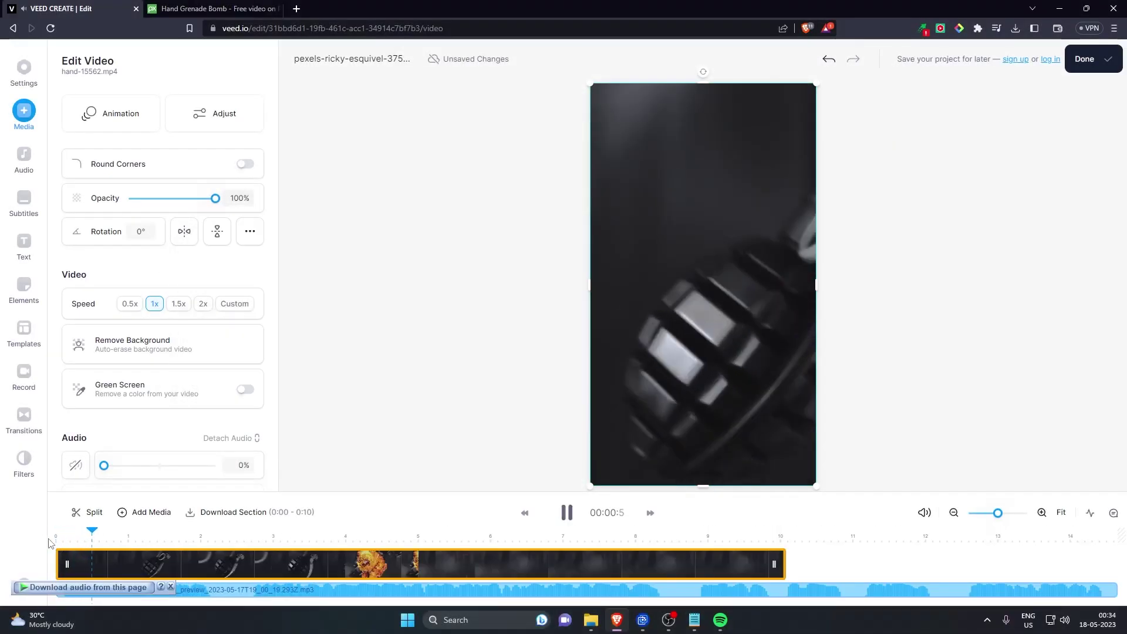
key(space)
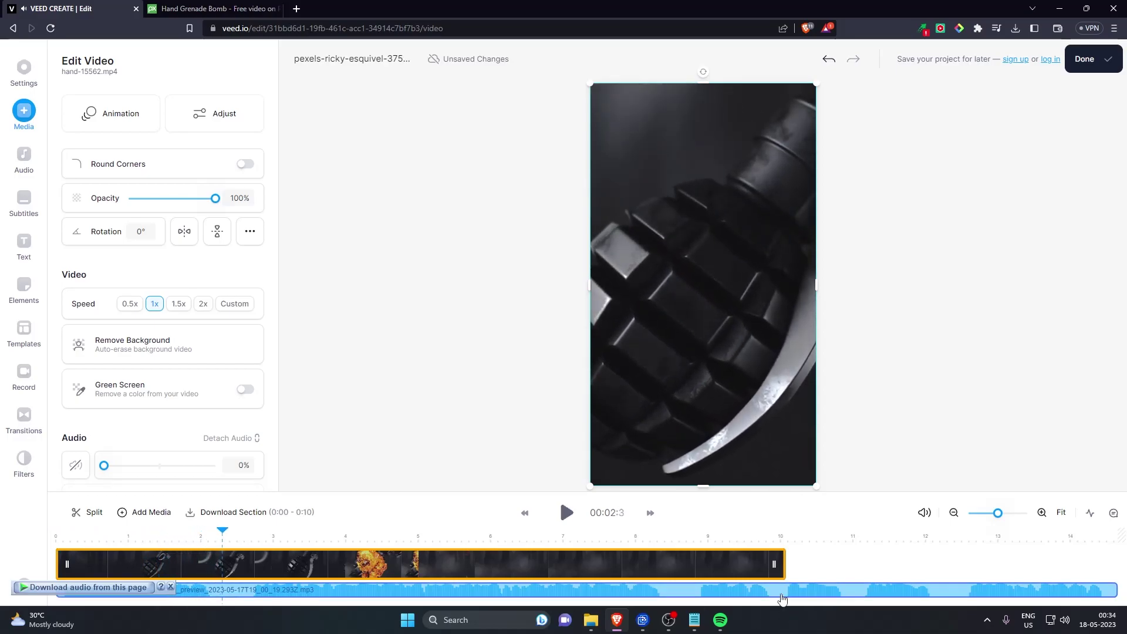
drag(789, 572, 222, 573)
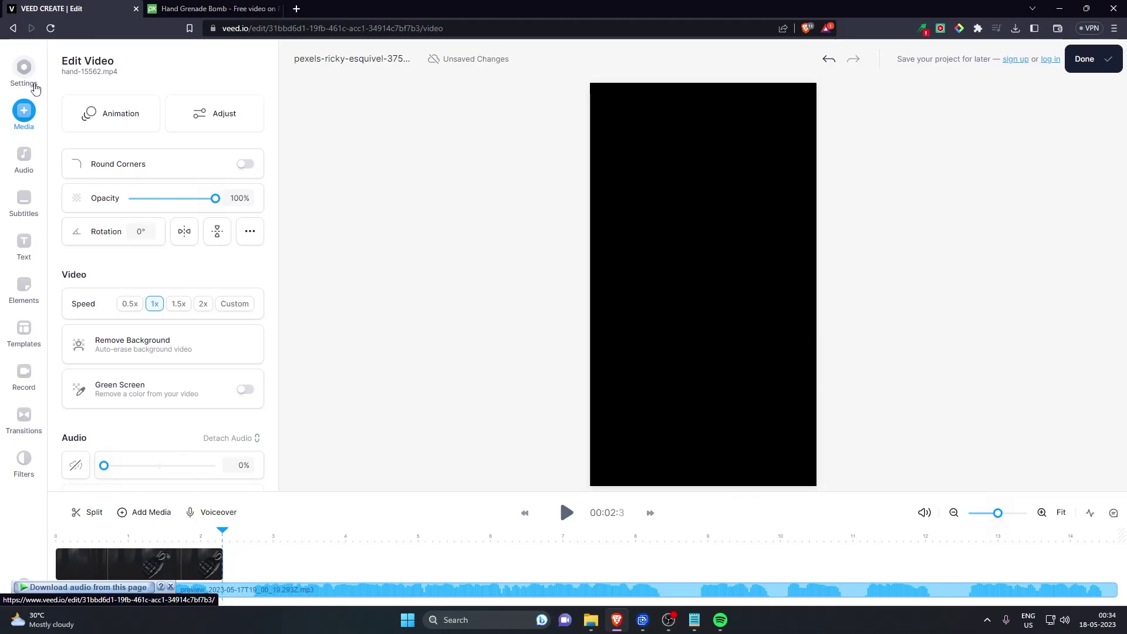
- Add the soldier video from the Media library to the timeline
click(25, 68)
click(24, 110)
click(259, 352)
right_click(239, 563)
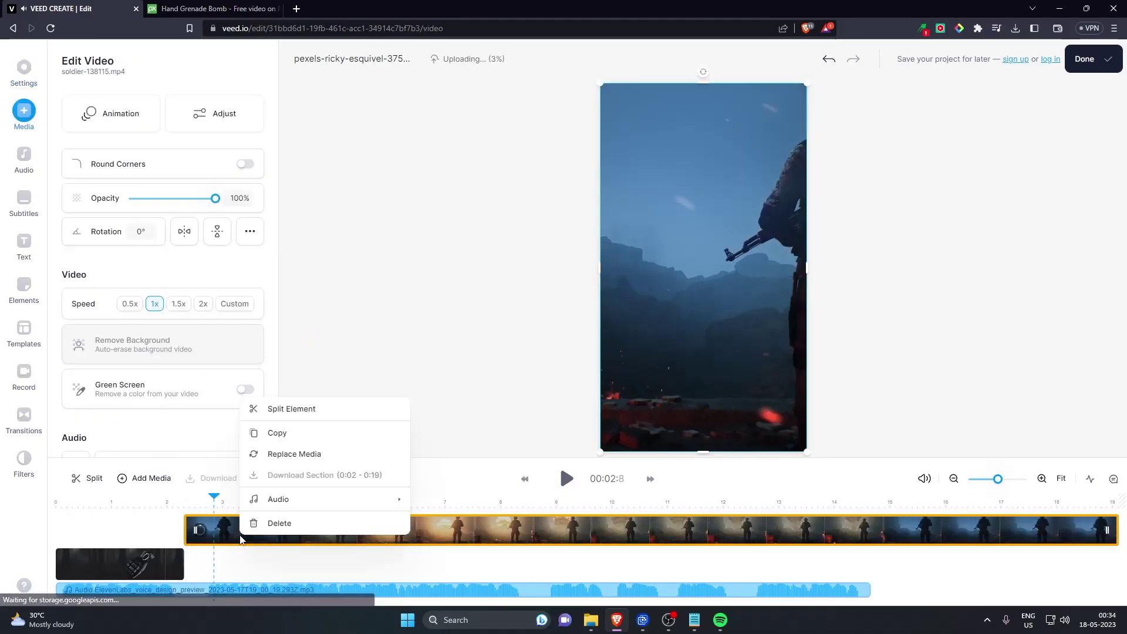
click(240, 562)
key(space)
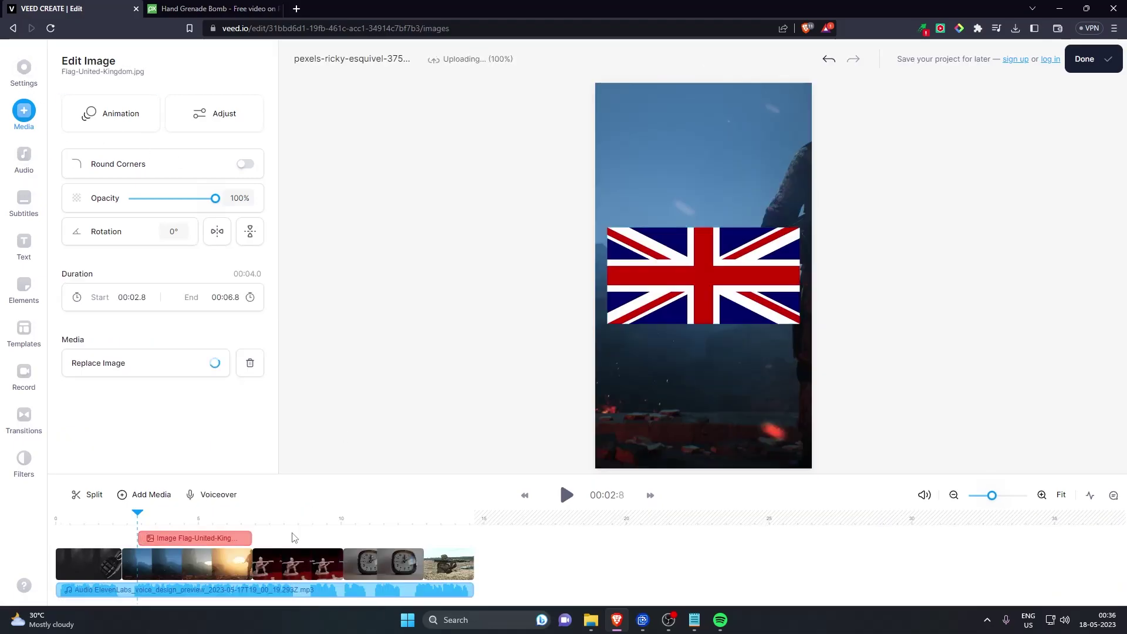
- Give the UK flag overlay the Fade animation
click(127, 515)
key(space)
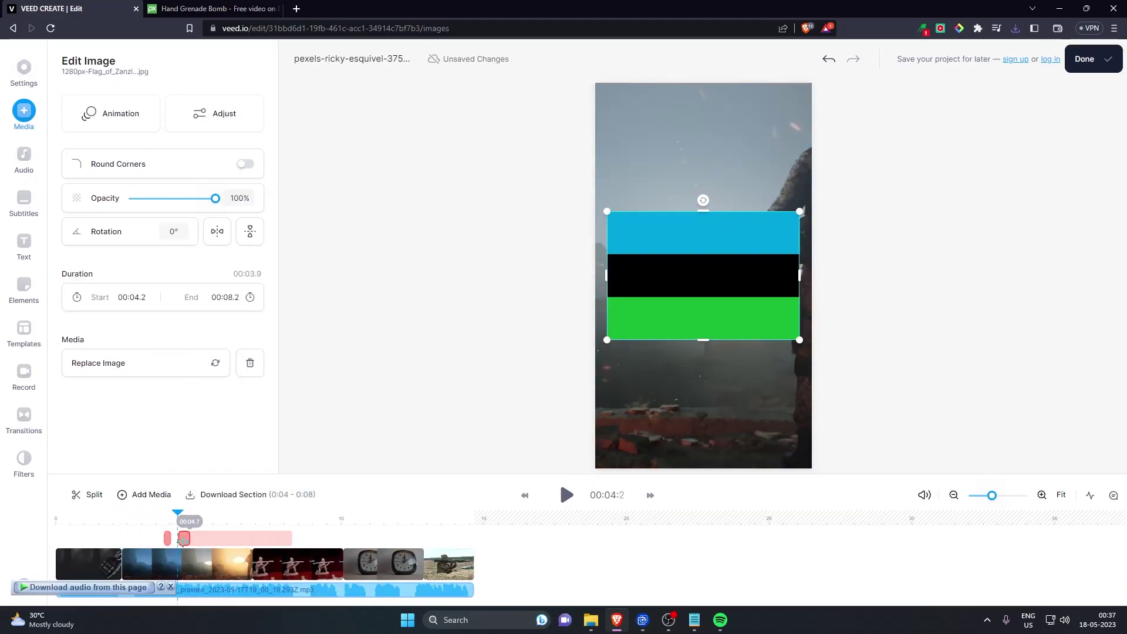
key(space)
click(1005, 496)
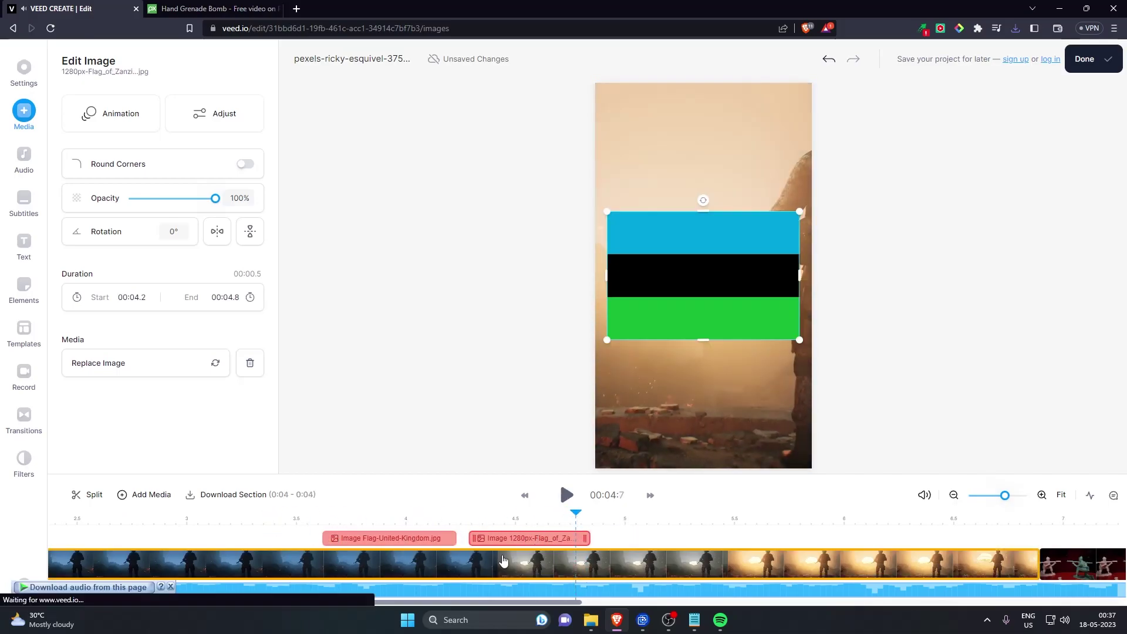
click(111, 113)
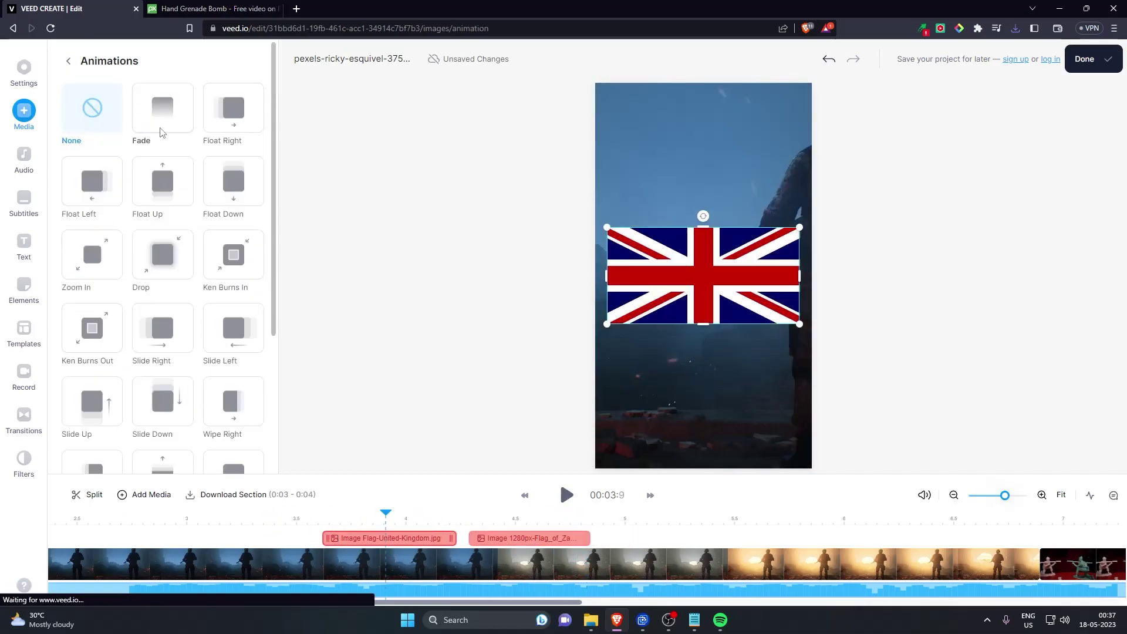
click(160, 129)
- Give the Zanzibar flag overlay the Drop animation and preview its entrance
click(162, 254)
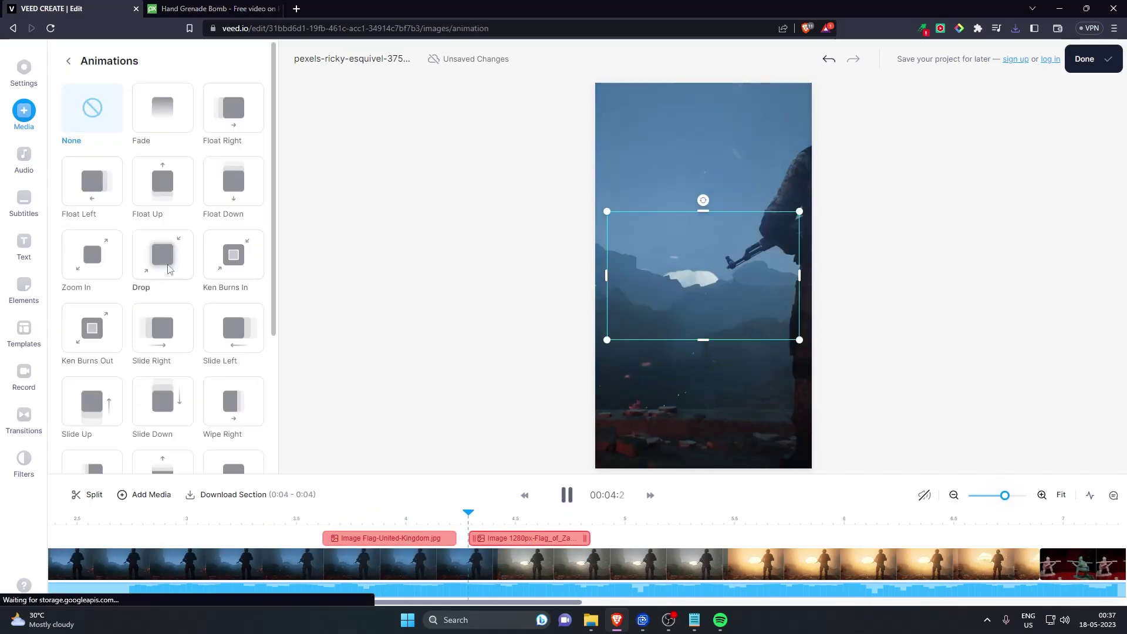
click(559, 496)
click(208, 520)
click(294, 533)
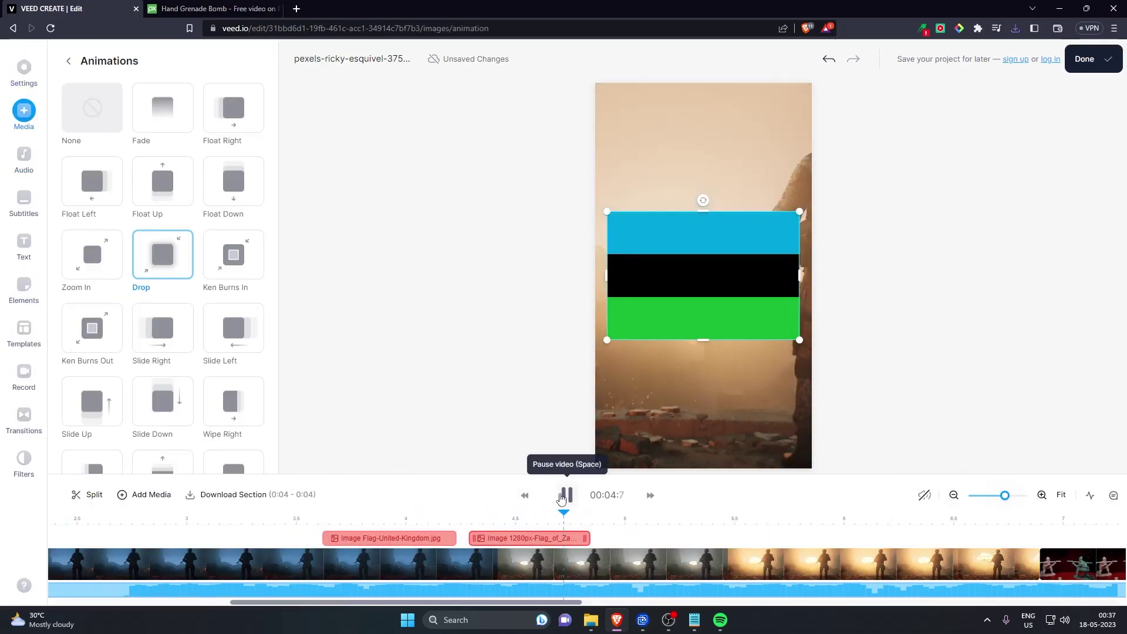
click(567, 495)
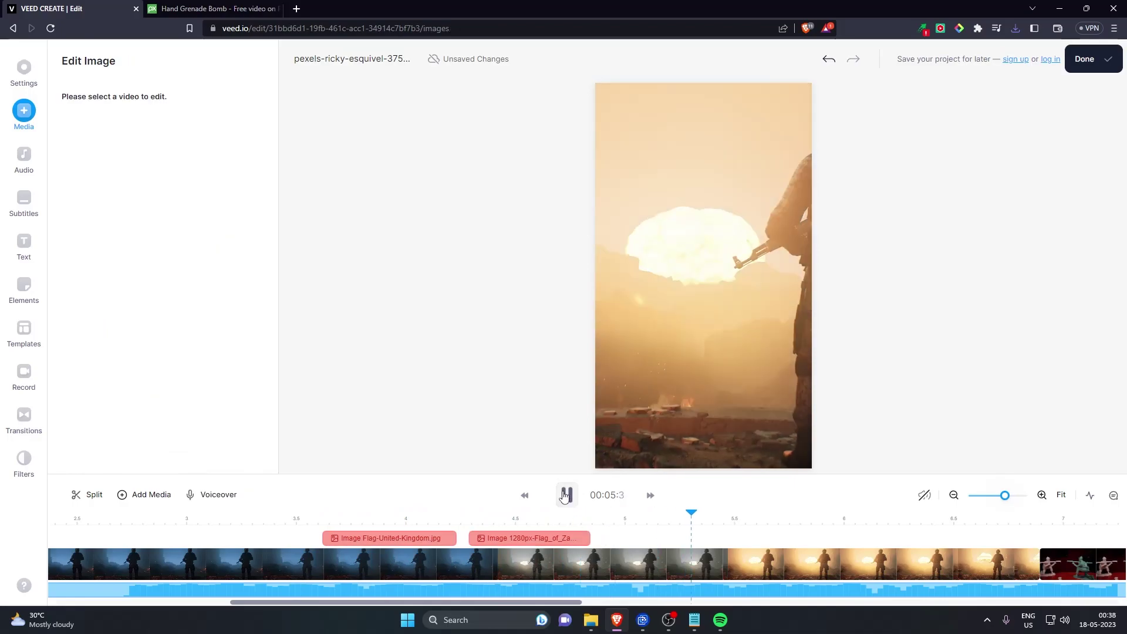
click(567, 495)
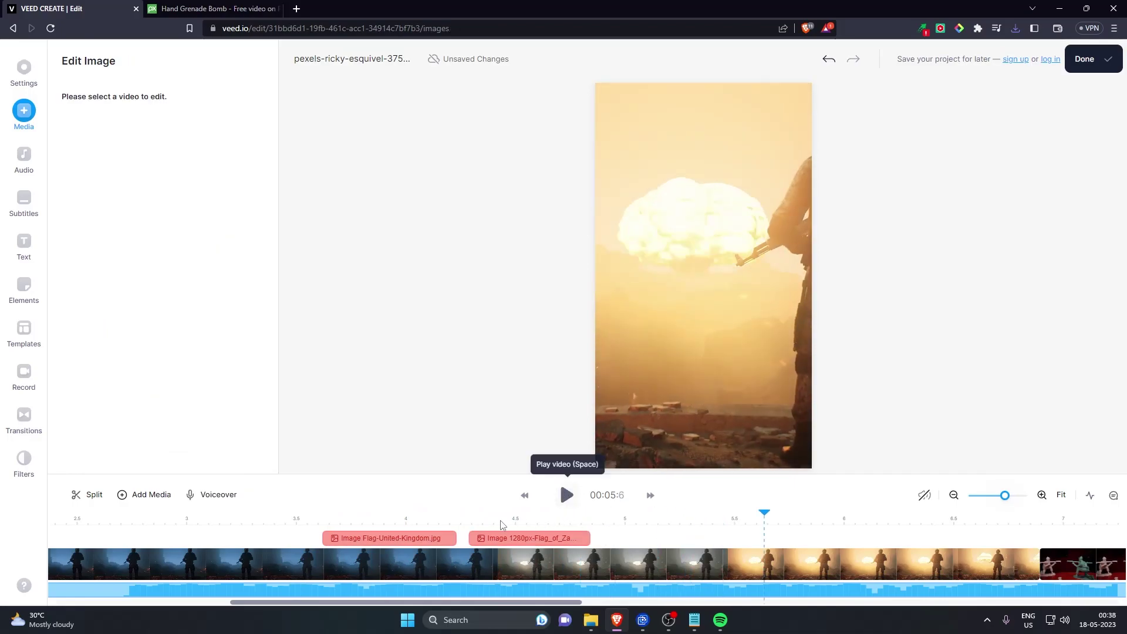
- Unmute the preview and play from 3.4 seconds through both flag overlays
click(306, 520)
click(251, 519)
click(566, 495)
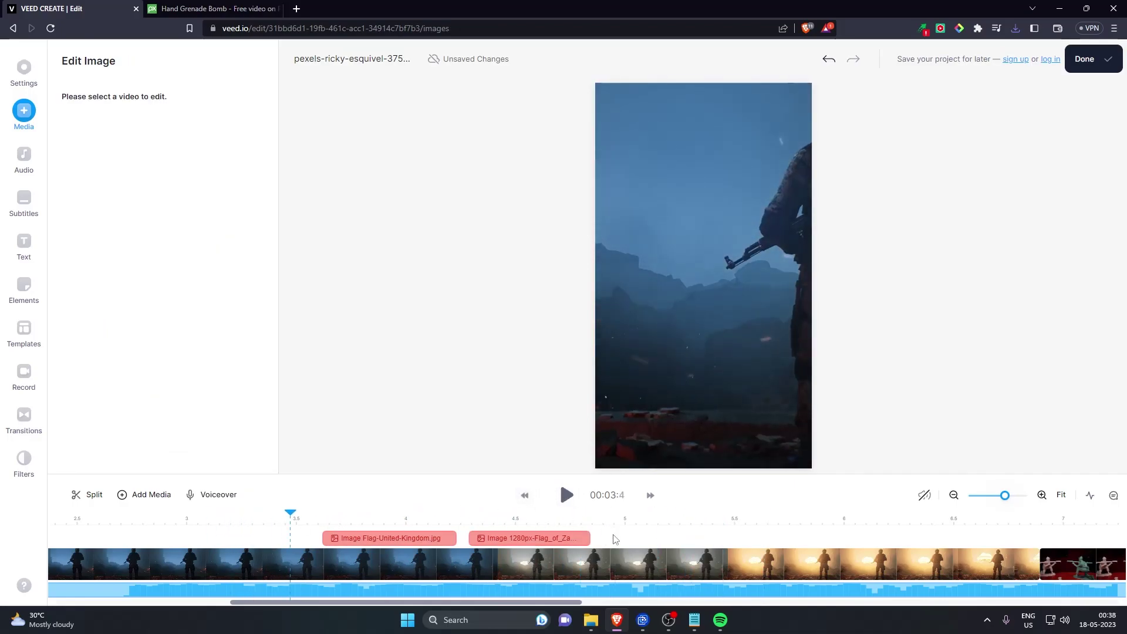
click(925, 495)
key(space)
key(space)
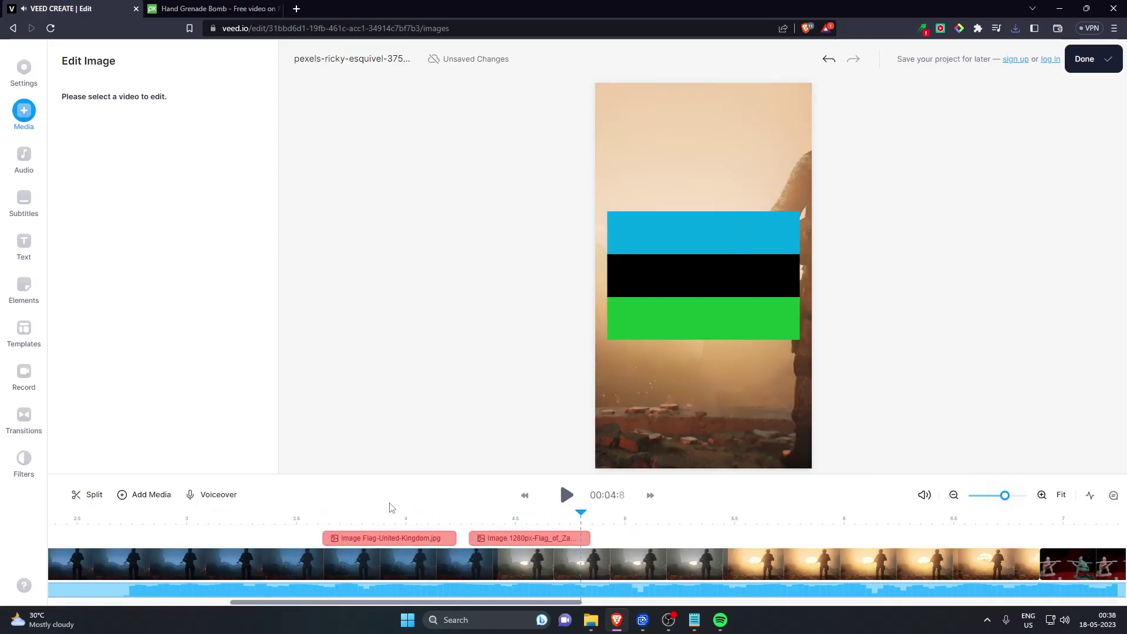
click(155, 539)
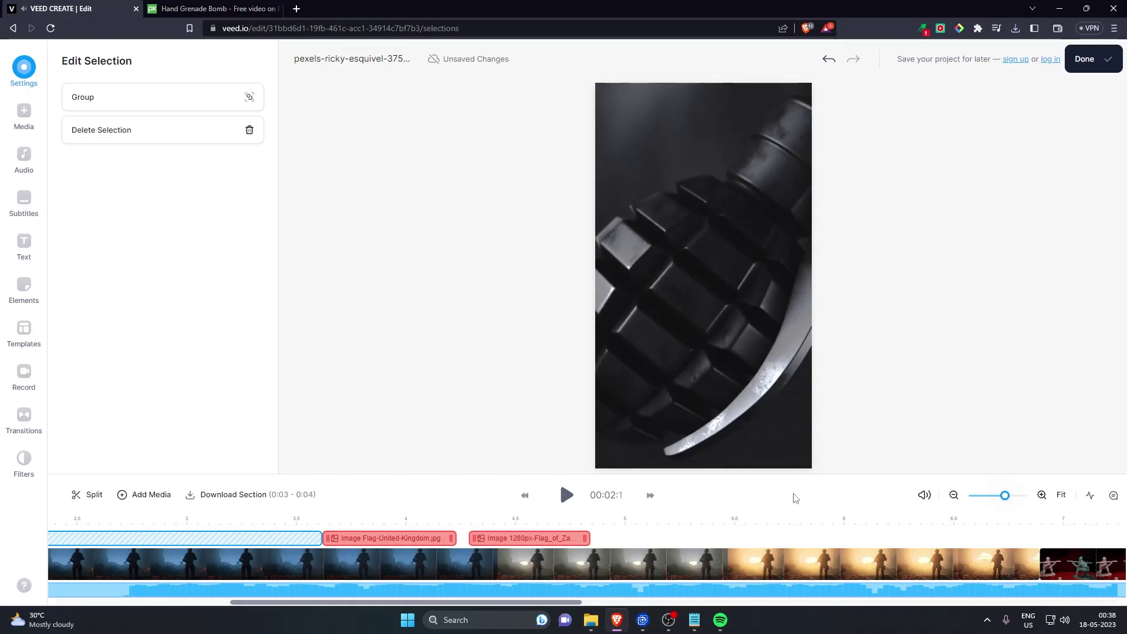
- Add the synthwave music track at 8% volume and play the video to check it
click(911, 395)
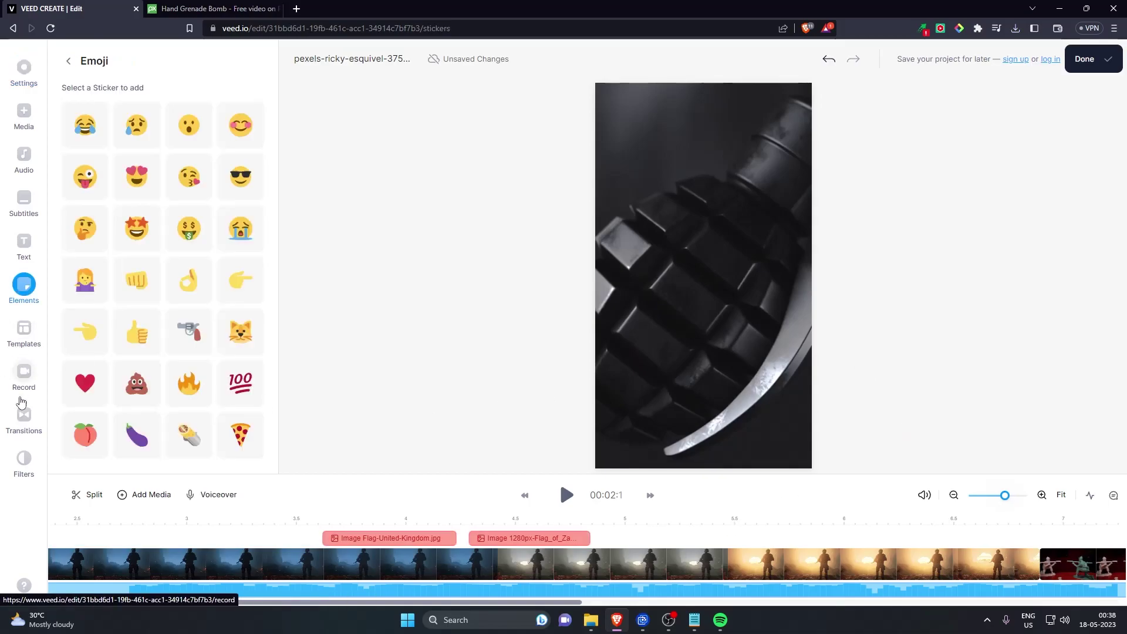
click(23, 159)
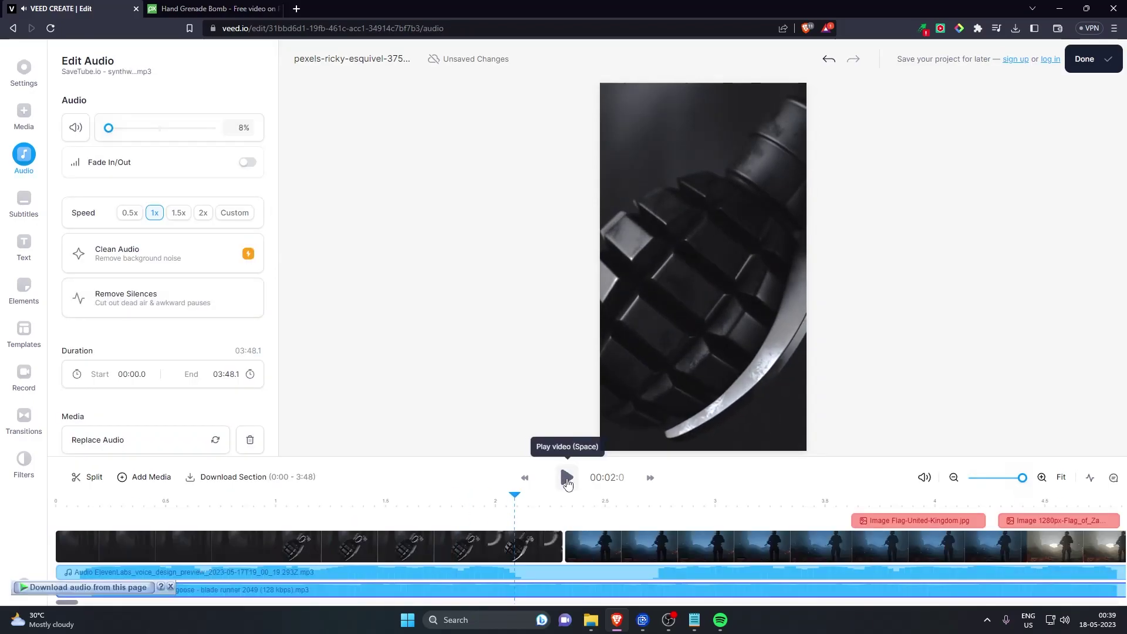
click(567, 478)
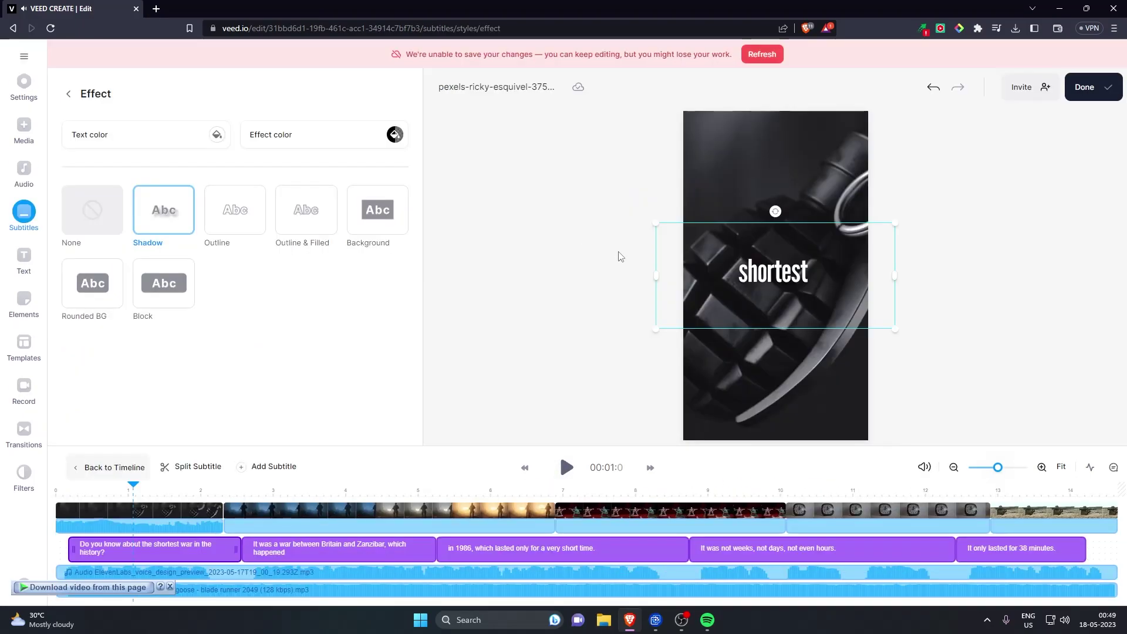
- Reload the editor after the save error and play the video to check the subtitles
click(761, 55)
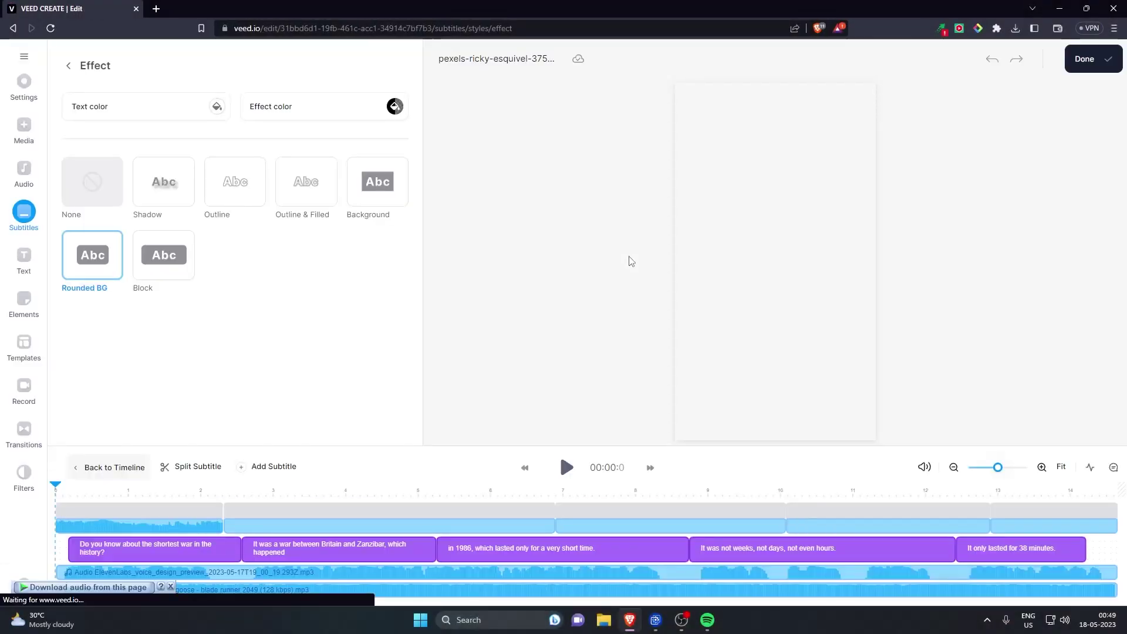
click(568, 468)
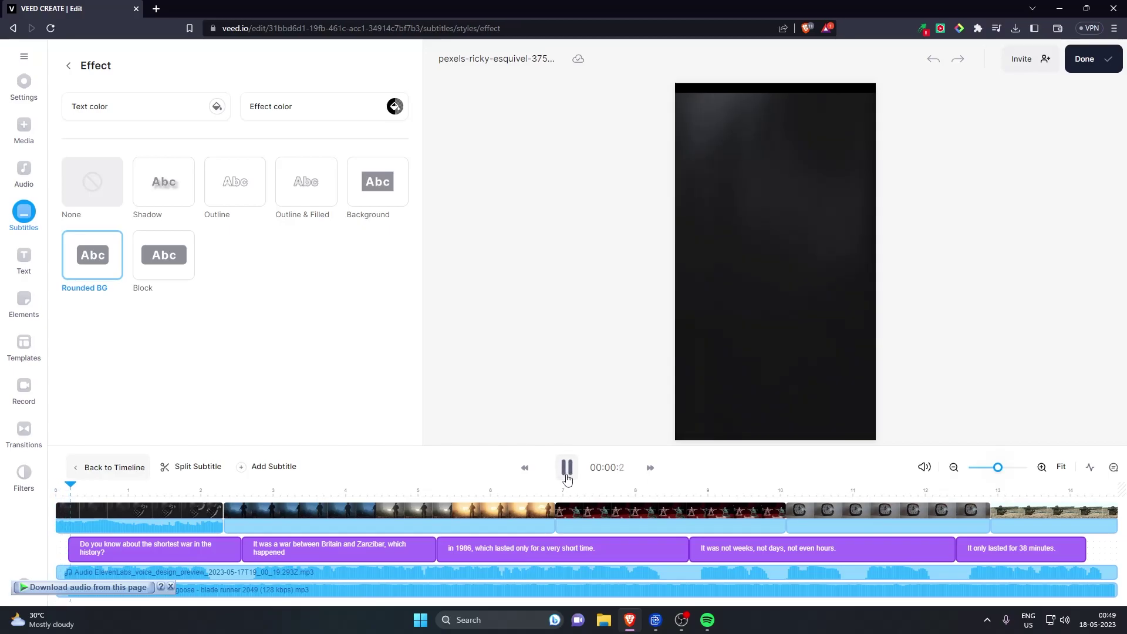
click(567, 467)
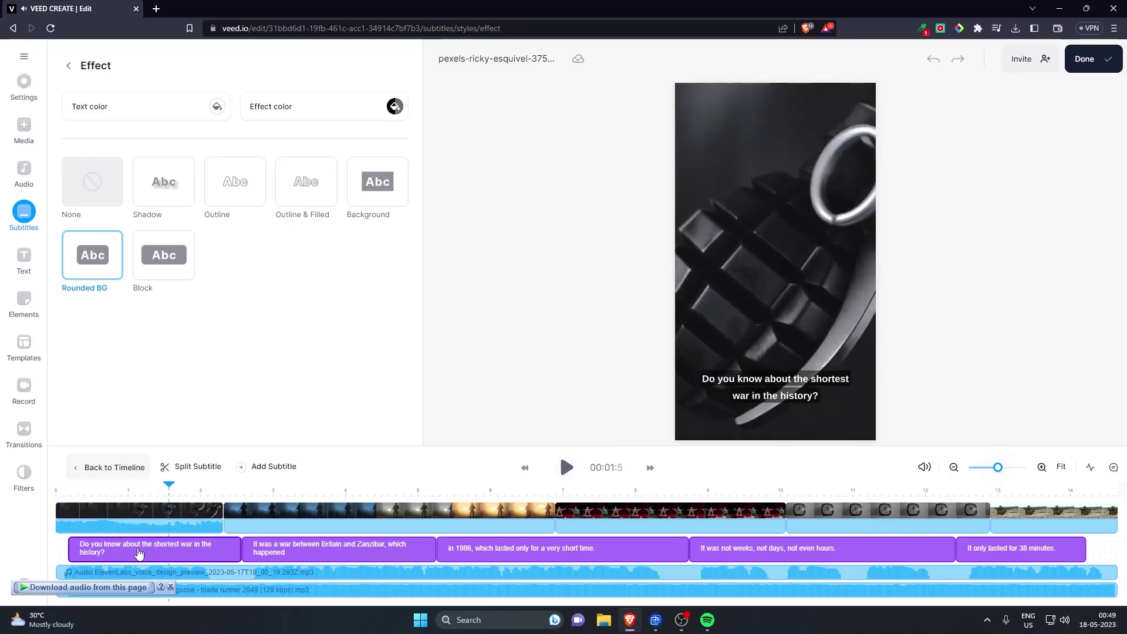
- Browse the subtitle presets, trying Luke before settling on Kieran
click(69, 67)
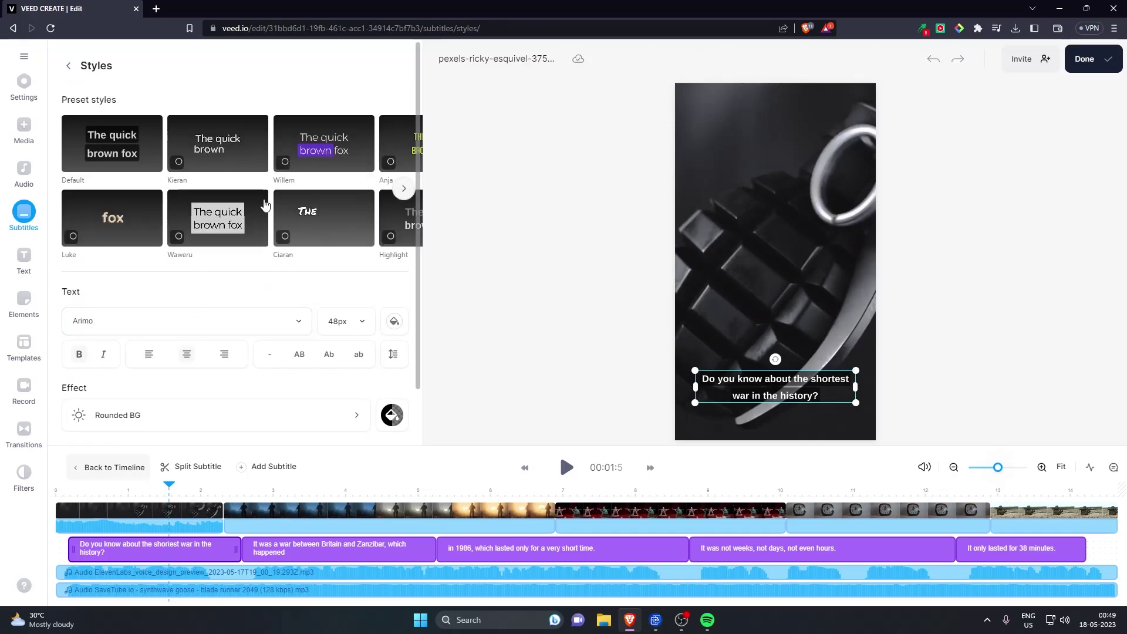
click(401, 189)
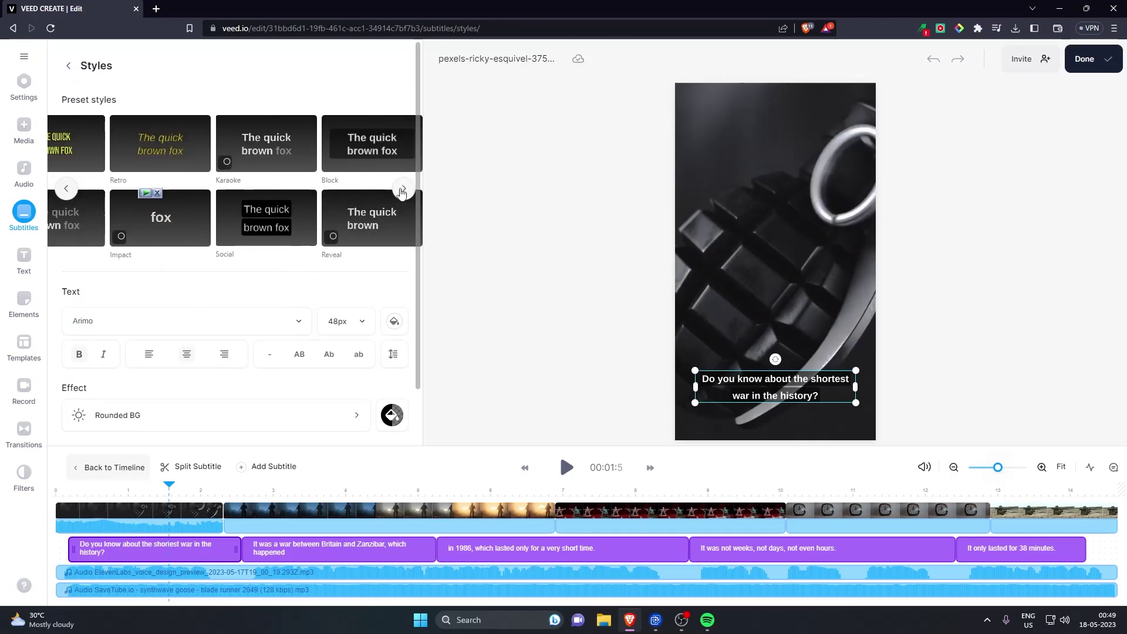
click(67, 188)
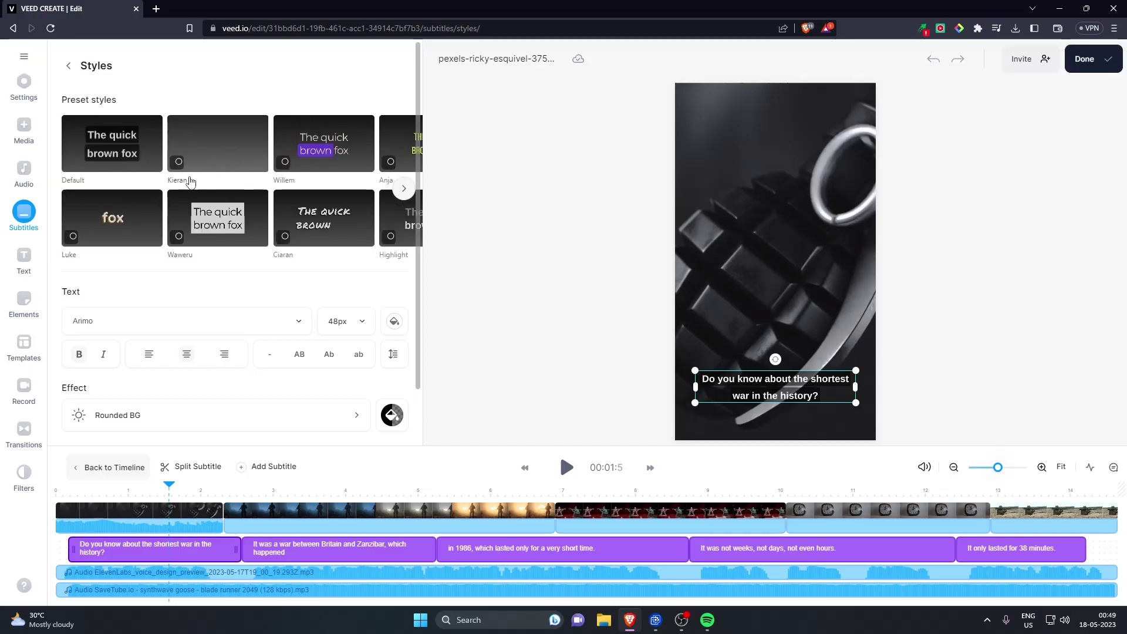
click(136, 234)
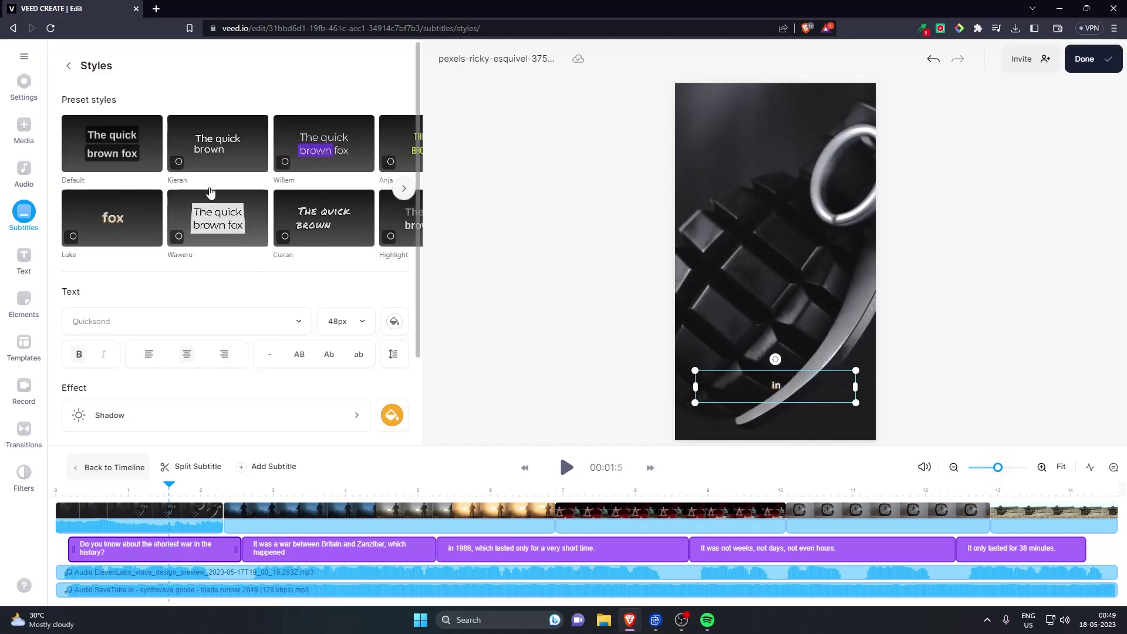
click(207, 154)
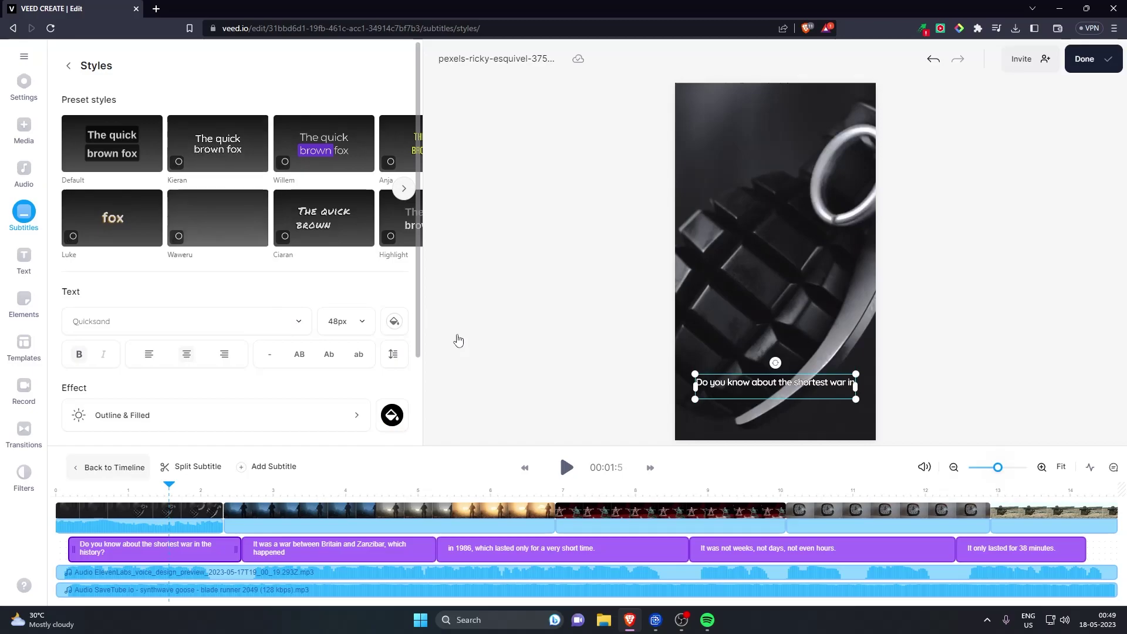
scroll(169, 364, down, 2)
- Set the subtitle animation to Impact and move the subtitles to the frame's middle
click(115, 394)
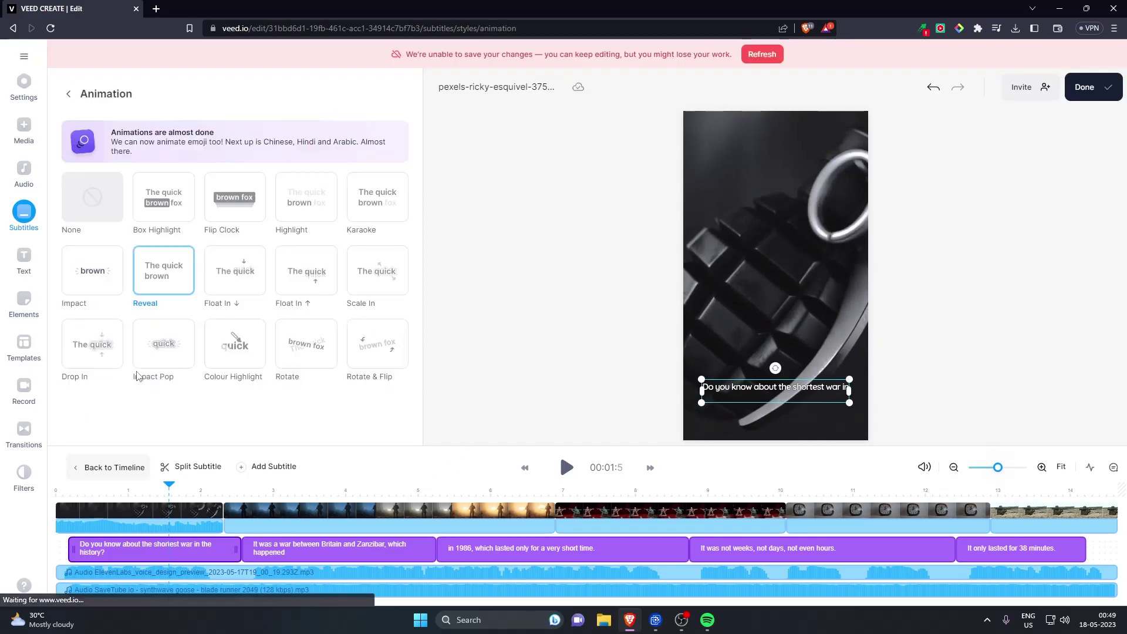
click(100, 278)
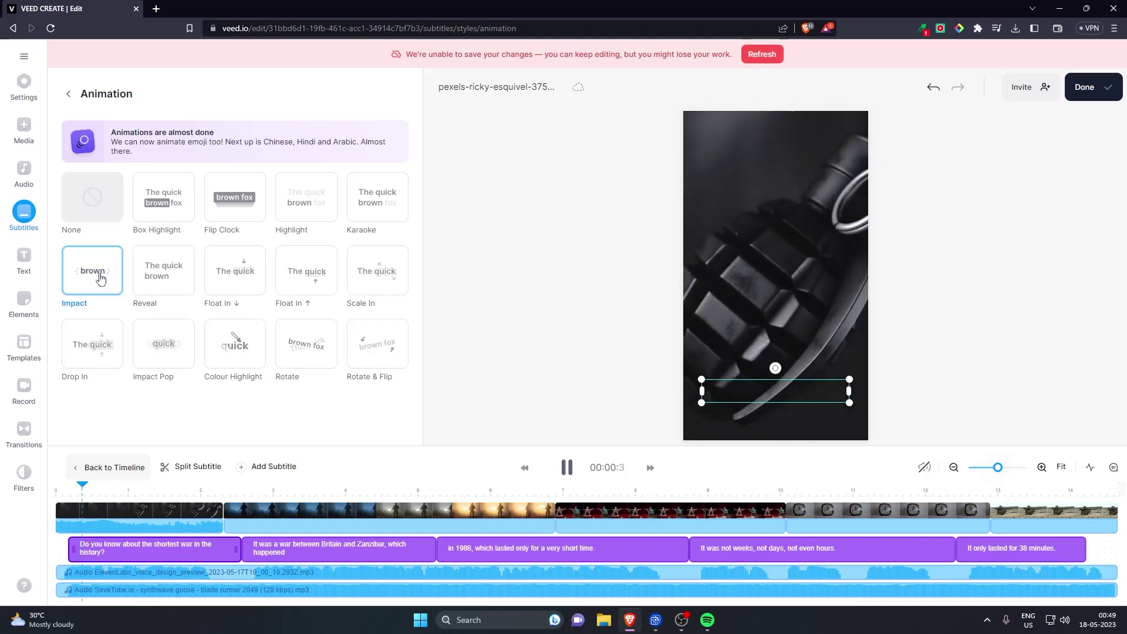
drag(786, 385, 713, 293)
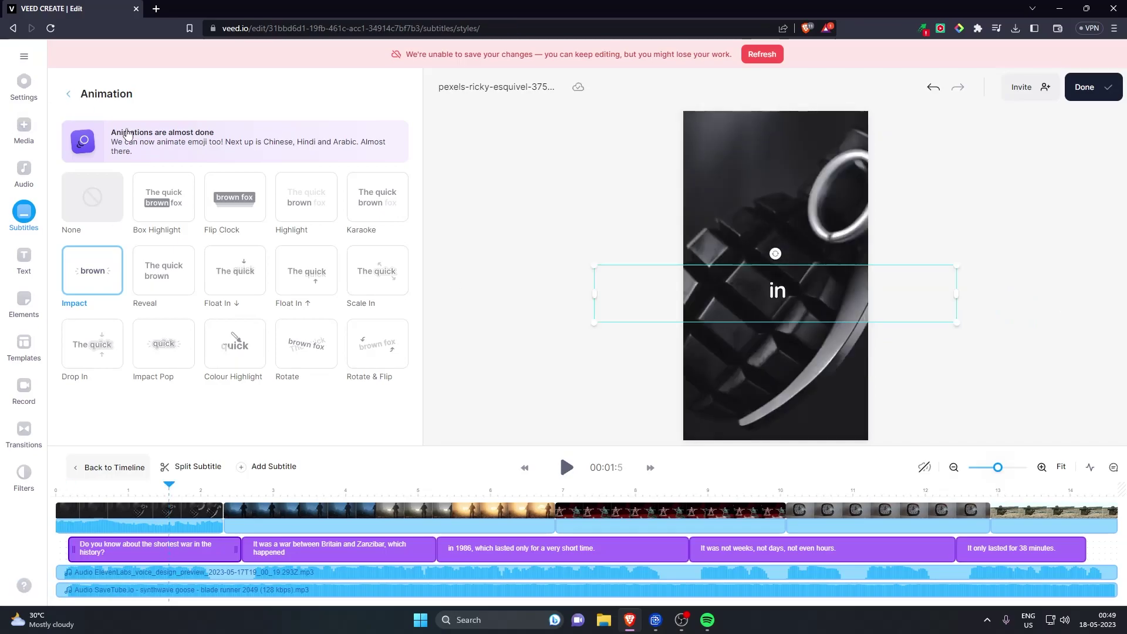
- Change the subtitle font to BAYON and preview the result
click(141, 350)
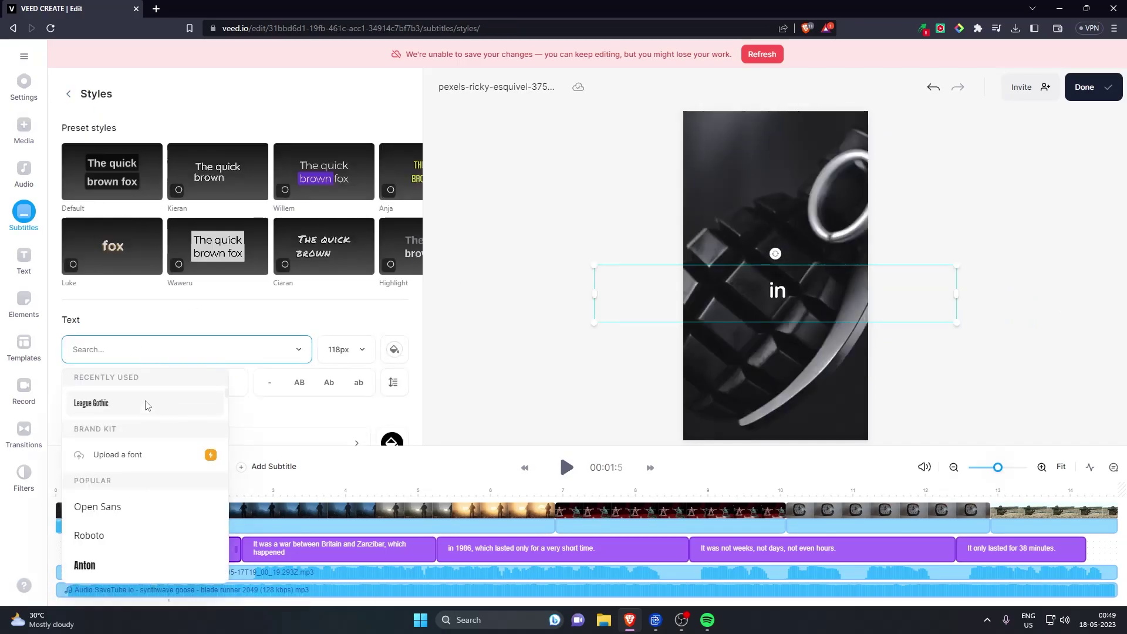
scroll(119, 476, down, 10)
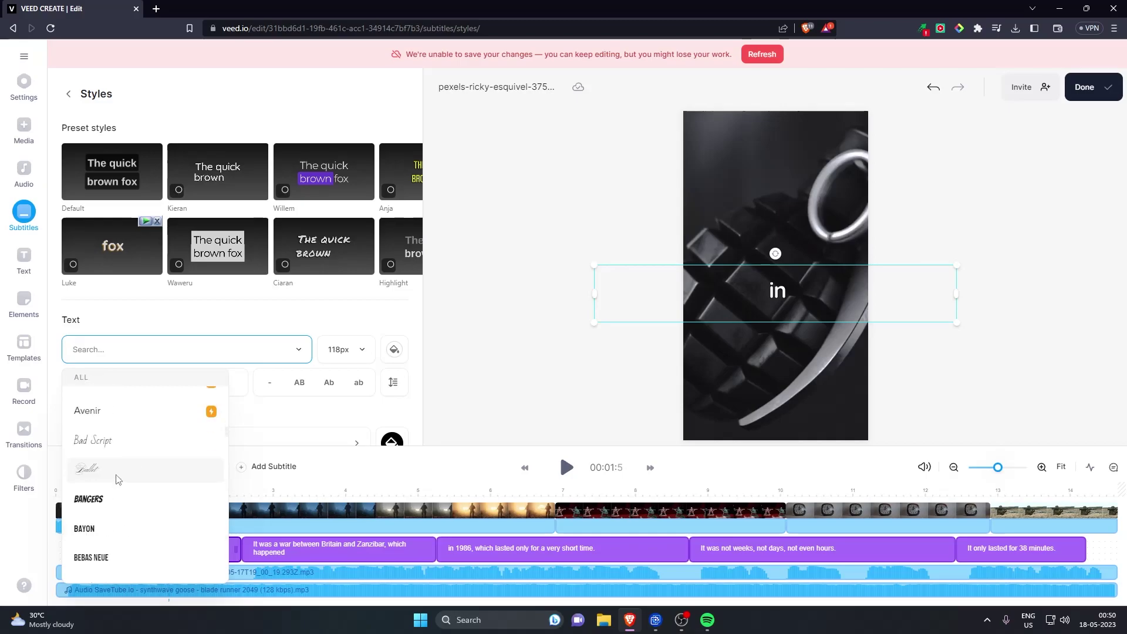
click(94, 529)
click(568, 473)
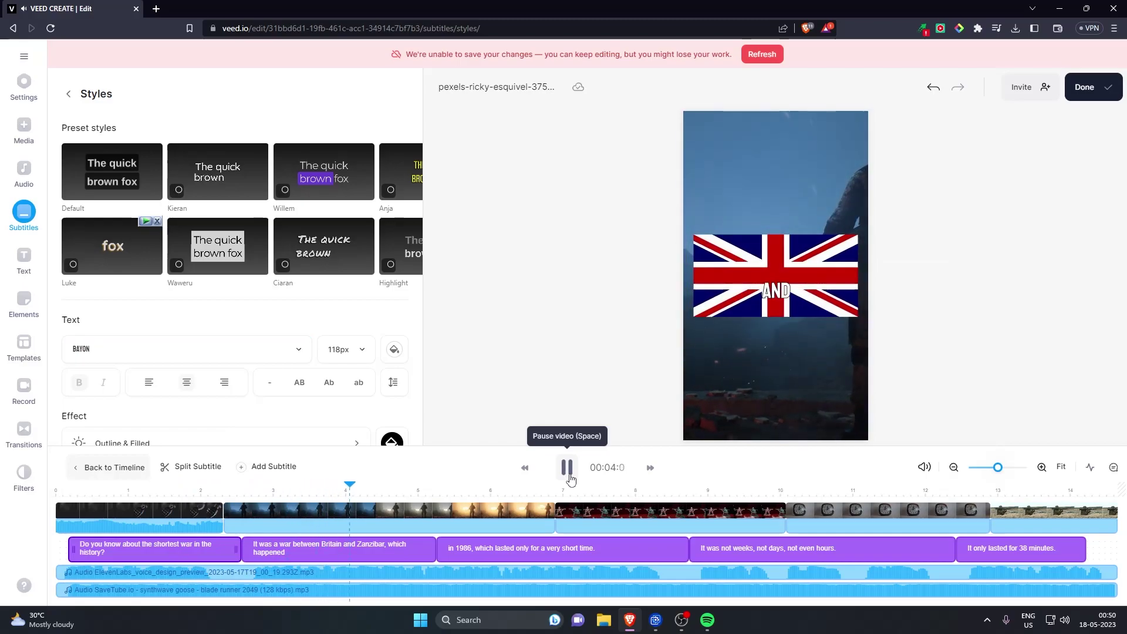
click(567, 468)
- Apply the Shadow effect to the subtitles
scroll(205, 374, down, 3)
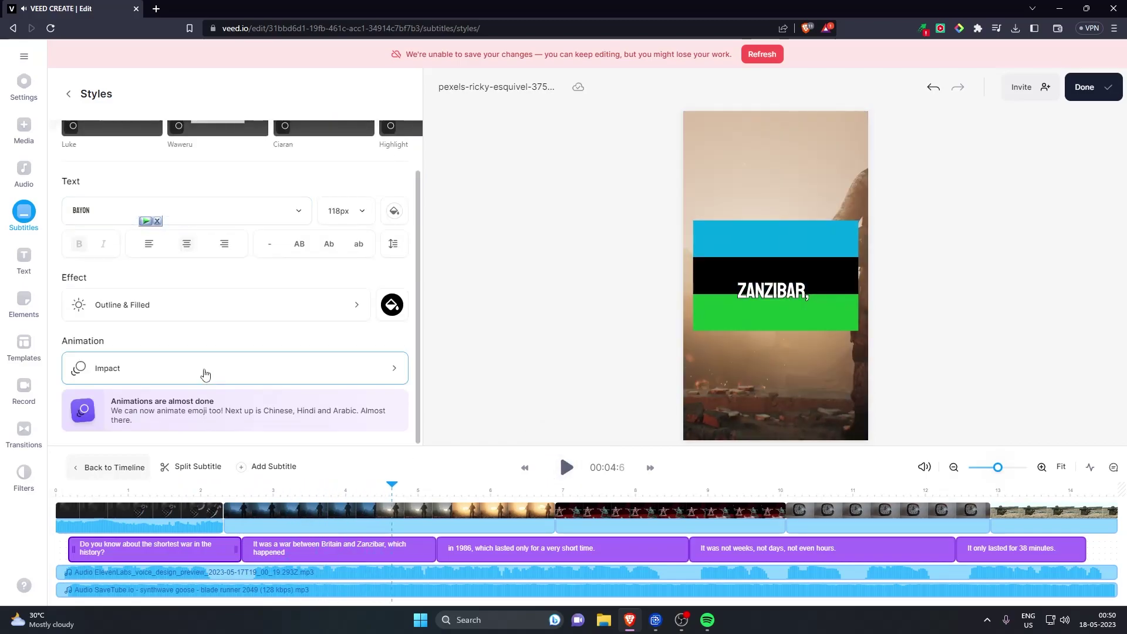
click(186, 321)
click(190, 217)
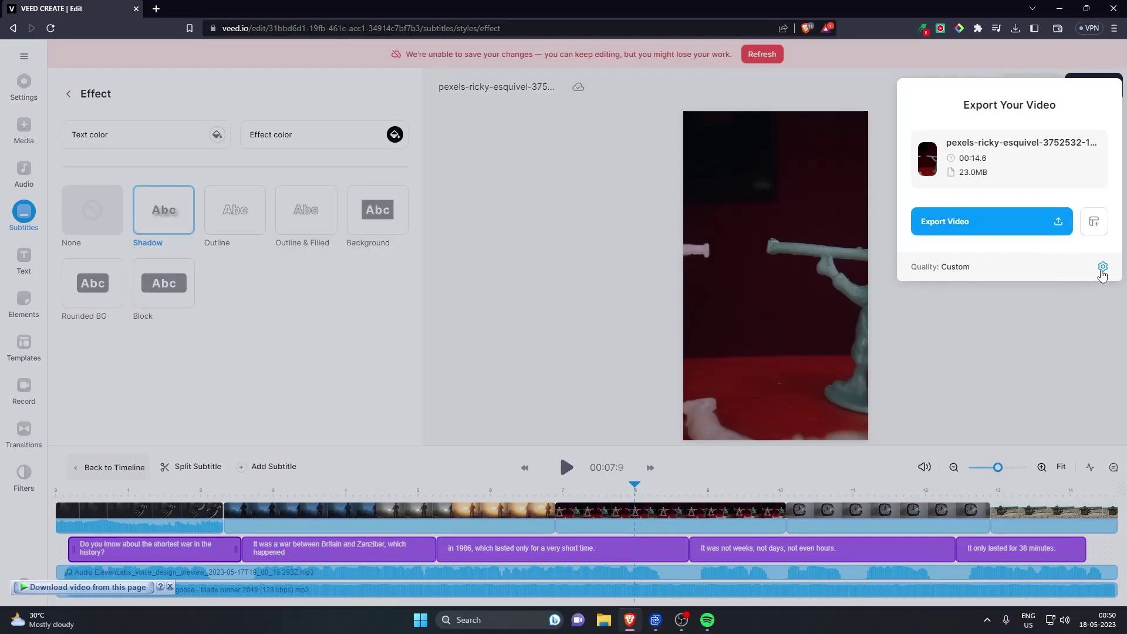
- Export the video at 720p, 60 fps, High quality with burned-in subtitles
click(1103, 267)
click(1068, 173)
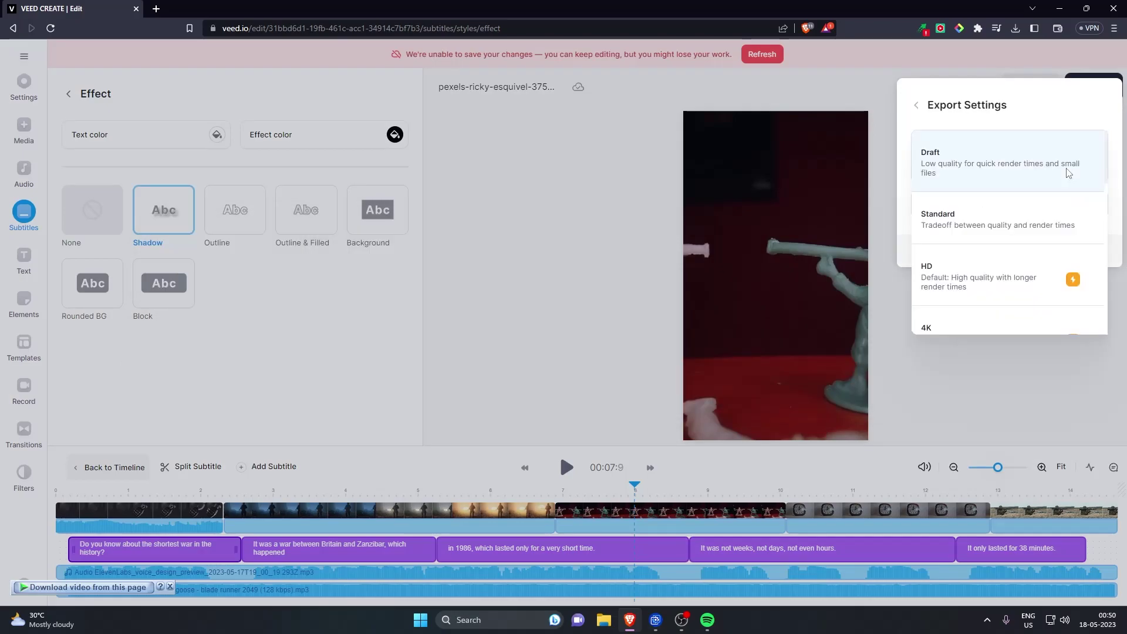
click(1013, 110)
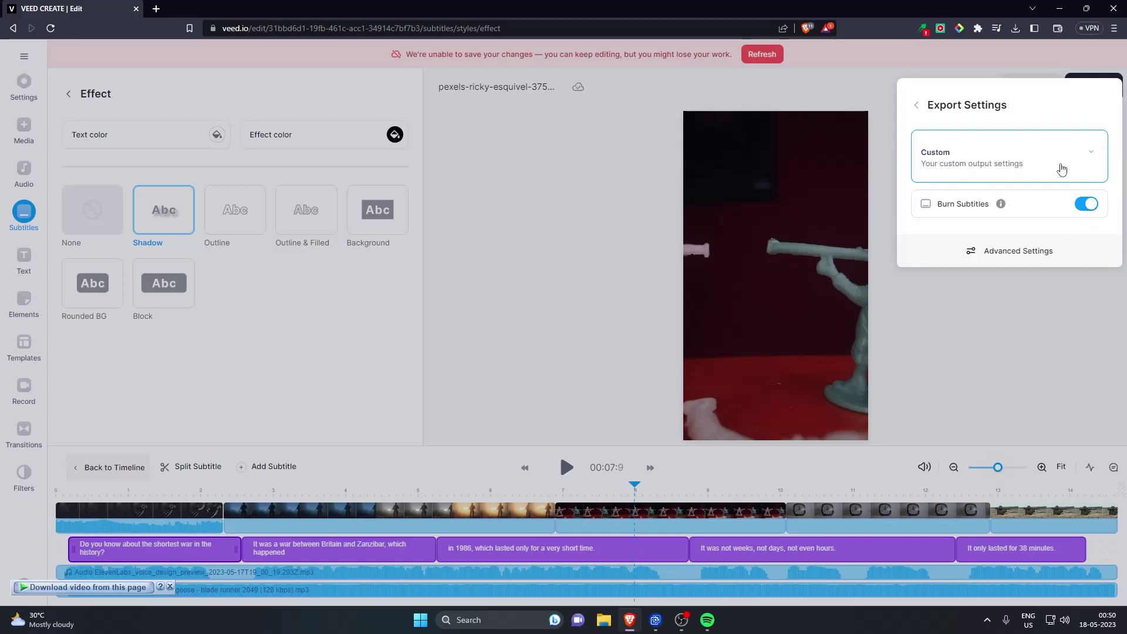
click(1016, 253)
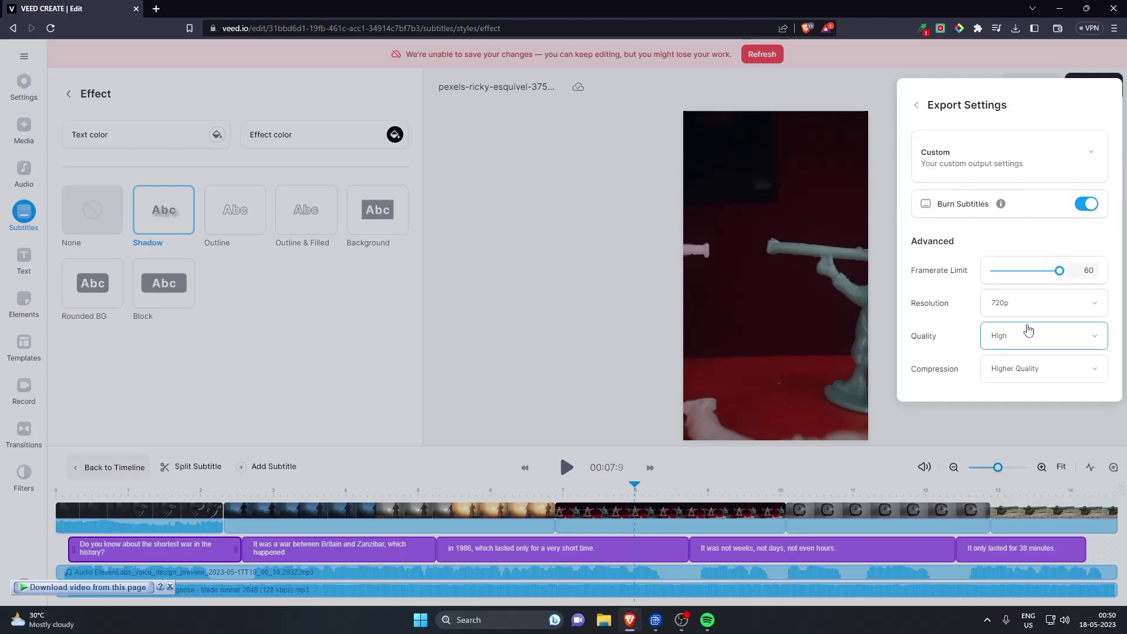
click(1045, 347)
click(1039, 340)
mouse_move(1003, 204)
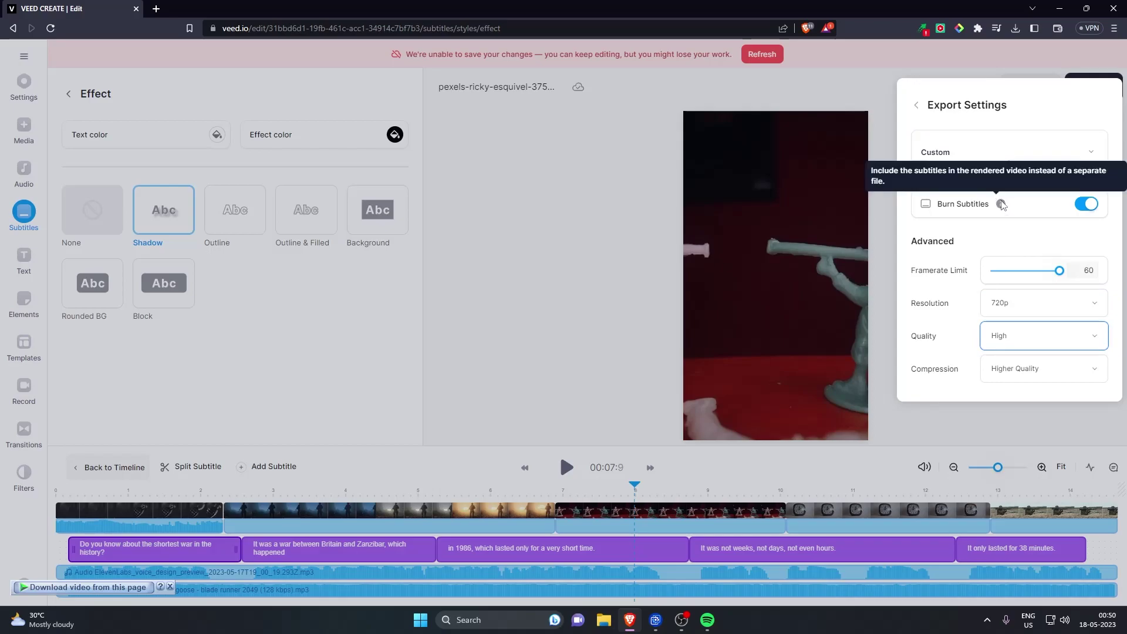
click(917, 104)
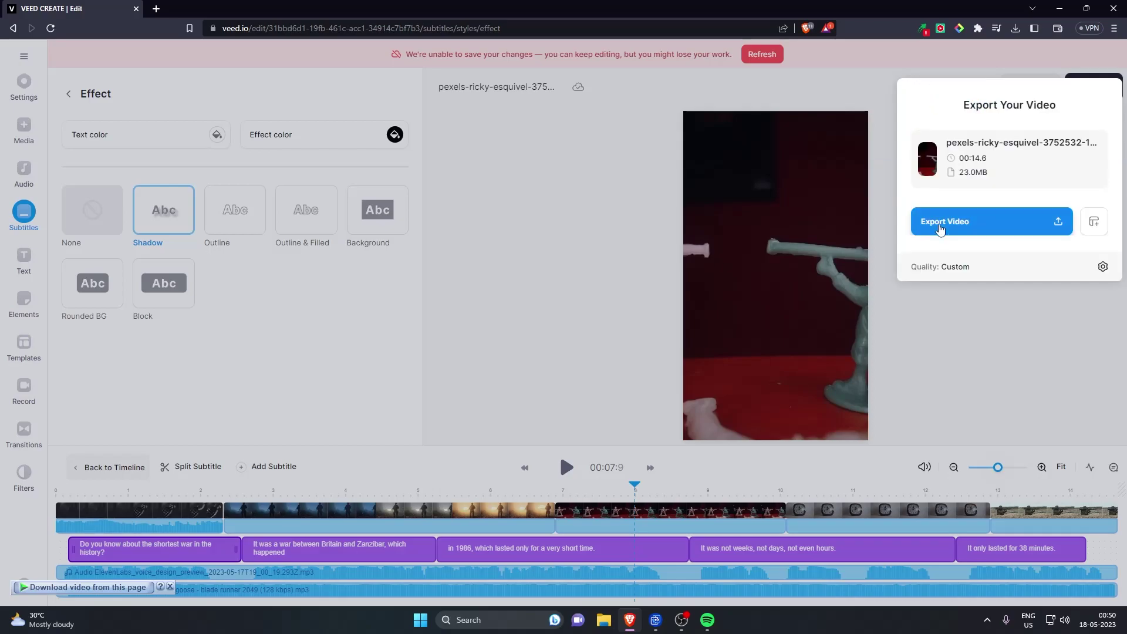
click(939, 229)
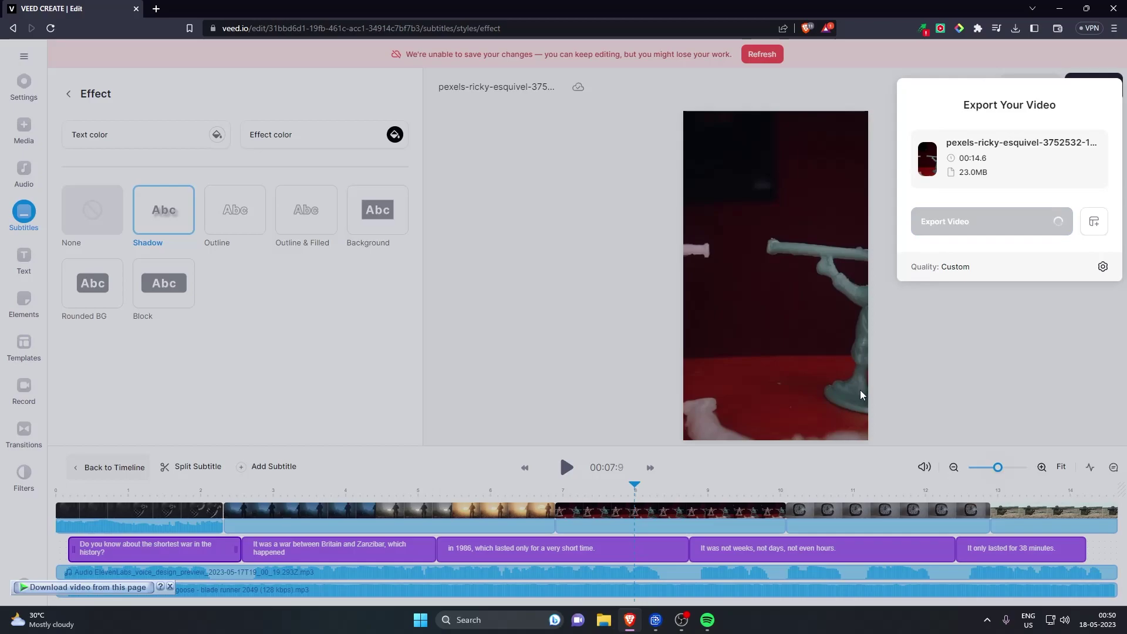
click(681, 620)
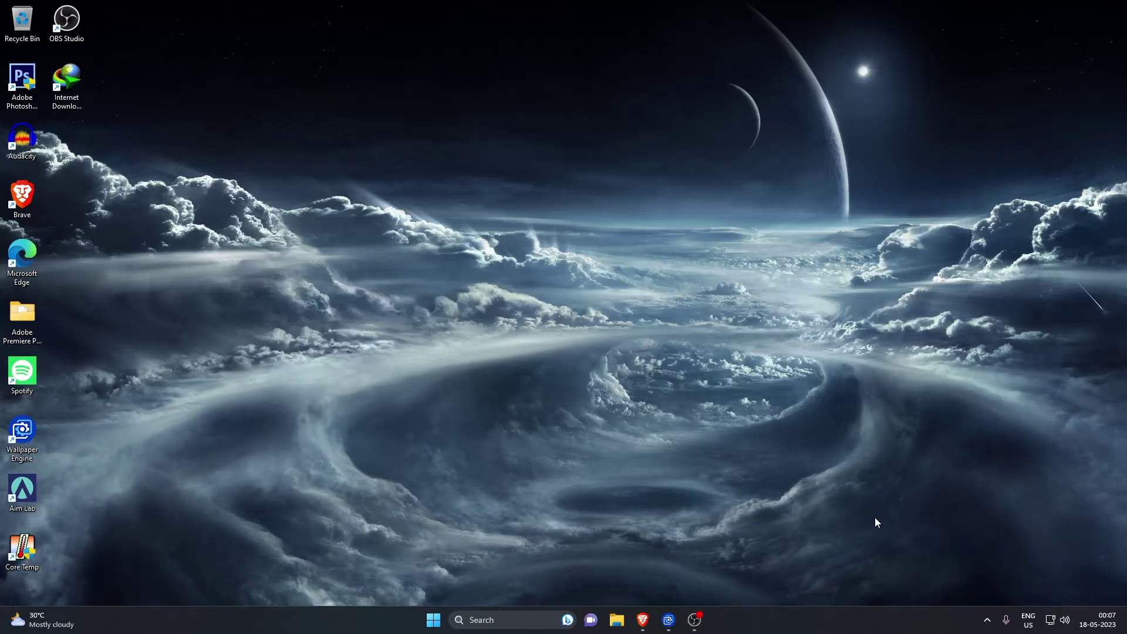